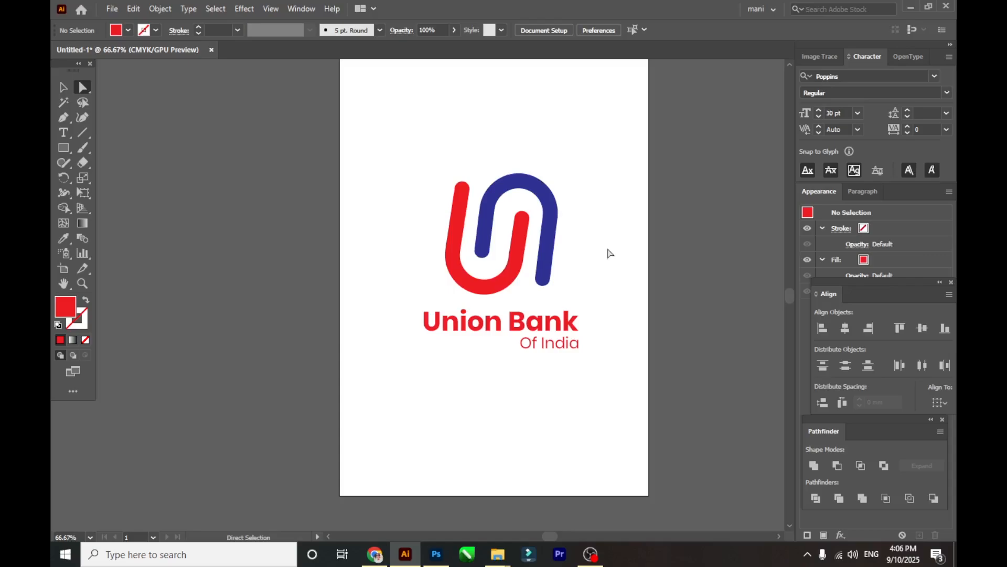
pyautogui.scroll(1, 653, 400)
pyautogui.click(591, 554)
pyautogui.scroll(1, 652, 400)
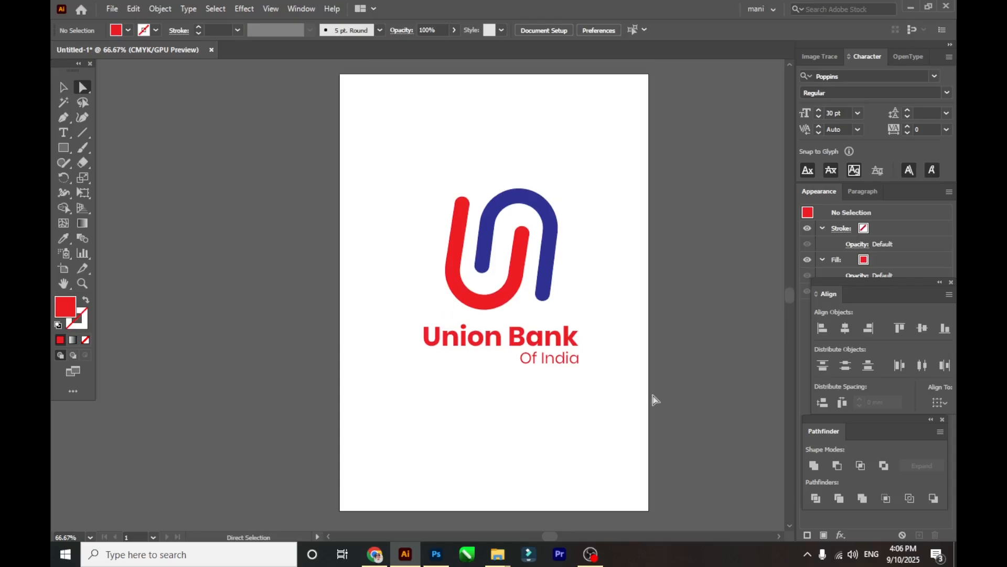
pyautogui.click(590, 554)
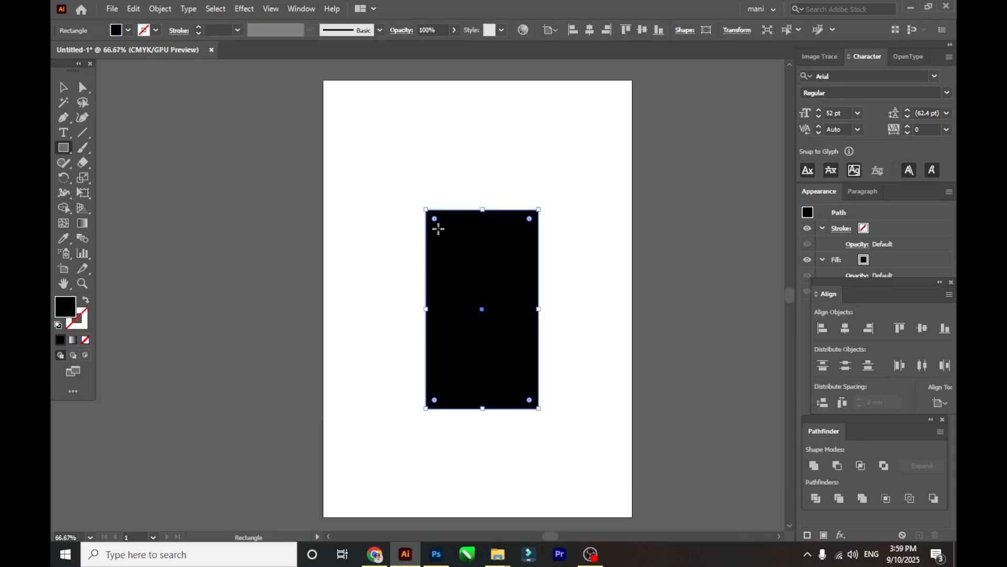
# Step: Round the rectangle's corners fully into a capsule, and give it no fill and a black stroke
pyautogui.moveTo(435, 219); pyautogui.dragTo(474, 313)
pyautogui.click(128, 29)
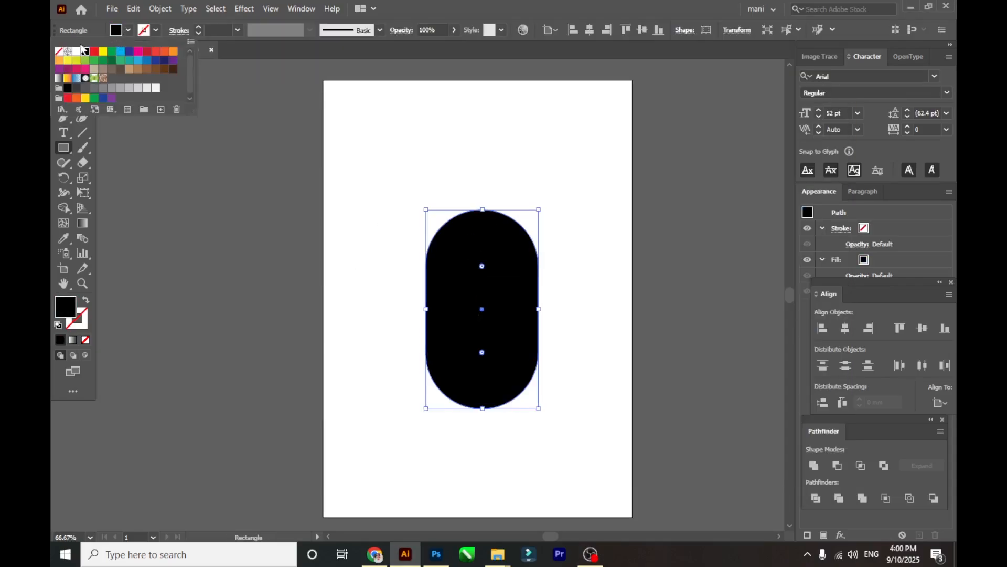
pyautogui.click(59, 51)
pyautogui.click(157, 30)
pyautogui.click(157, 31)
pyautogui.click(86, 52)
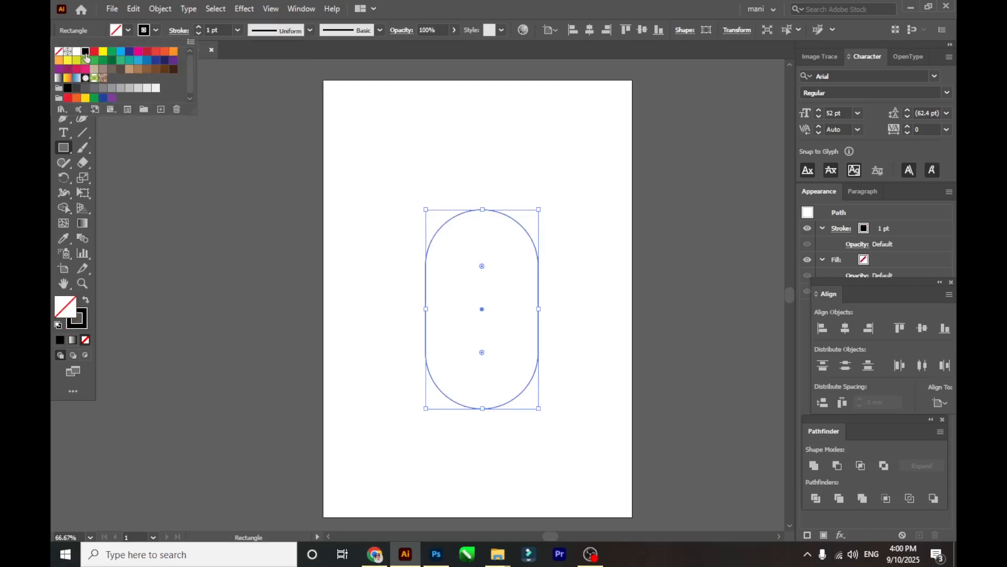
# Step: Increase the capsule's stroke weight to 50 pt and deselect it
pyautogui.click(197, 27)
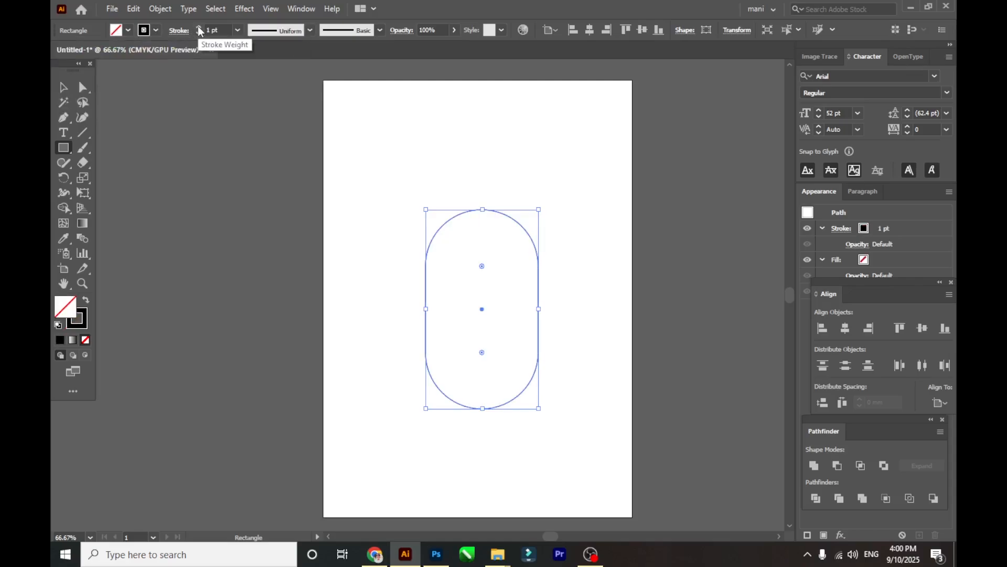
pyautogui.click(198, 27)
pyautogui.click(198, 26)
pyautogui.click(199, 26)
pyautogui.click(199, 26)
pyautogui.click(199, 27)
pyautogui.click(199, 27)
pyautogui.click(199, 27)
pyautogui.click(199, 26)
pyautogui.click(199, 27)
pyautogui.click(200, 27)
pyautogui.click(199, 26)
pyautogui.click(200, 27)
pyautogui.click(199, 26)
pyautogui.click(199, 27)
pyautogui.click(199, 27)
pyautogui.click(200, 27)
pyautogui.click(200, 27)
pyautogui.click(199, 27)
pyautogui.click(200, 27)
pyautogui.click(199, 27)
pyautogui.click(199, 27)
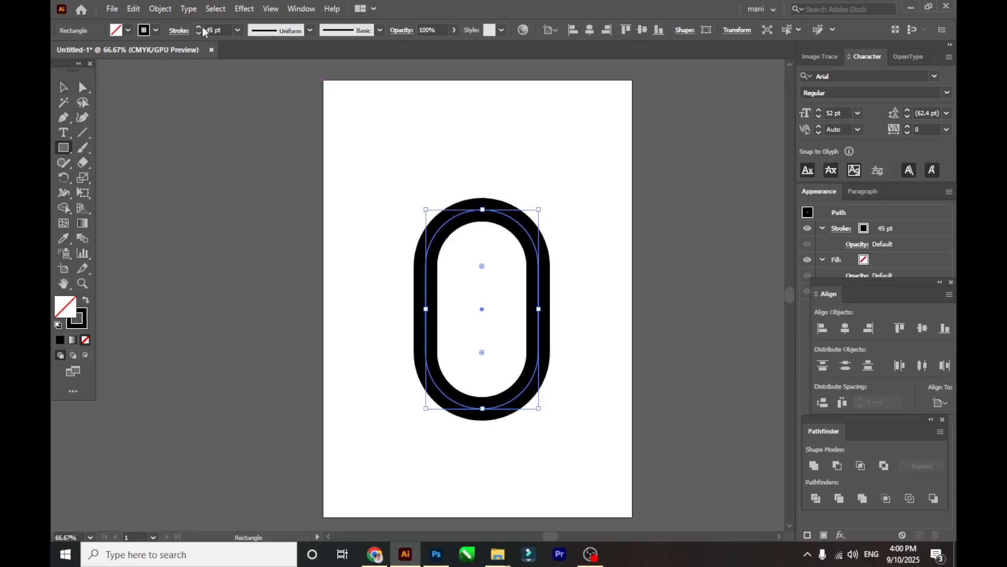
pyautogui.click(199, 27)
pyautogui.doubleClick(199, 27)
pyautogui.click(199, 27)
pyautogui.click(200, 27)
pyautogui.click(63, 87)
pyautogui.click(520, 296)
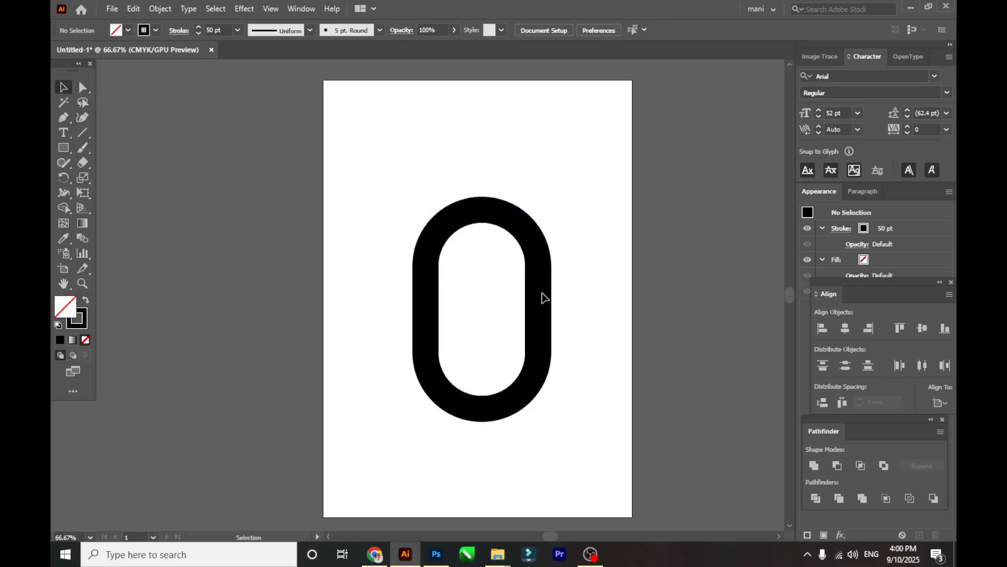
# Step: Delete the capsule's bottom anchor point and the leftover lower arc so only an open arch with two straight legs remains
pyautogui.click(426, 271)
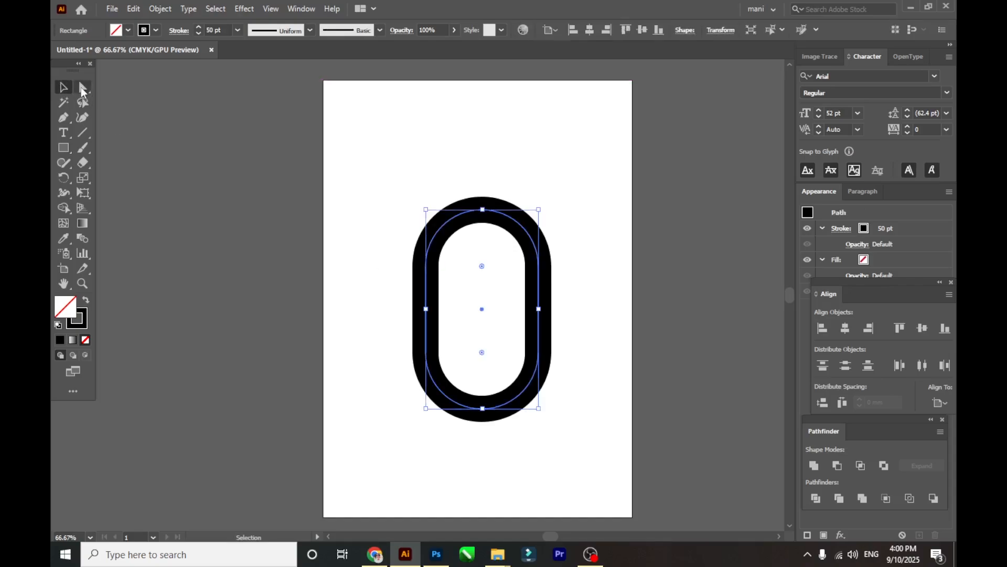
pyautogui.click(82, 88)
pyautogui.click(483, 409)
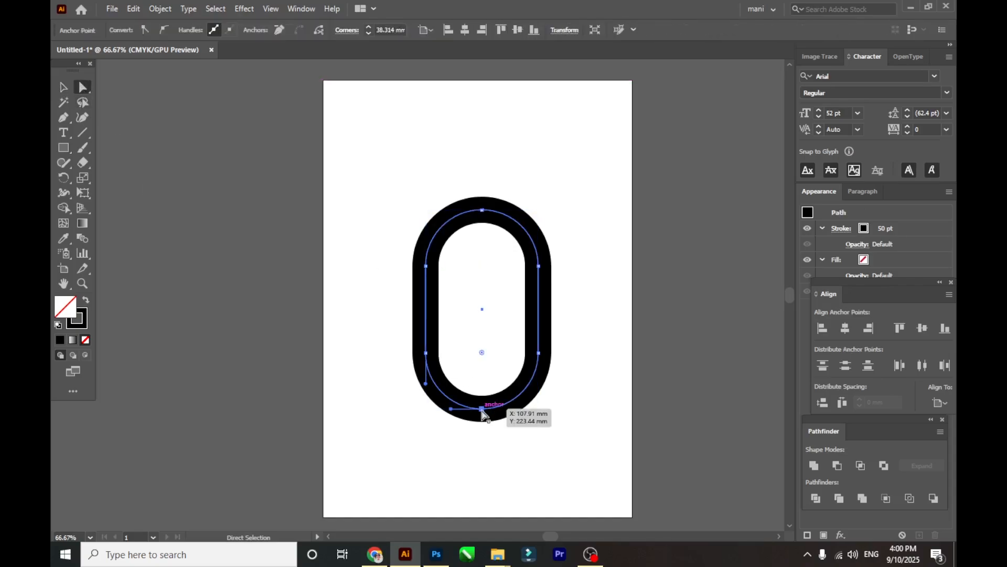
pyautogui.press('Delete')
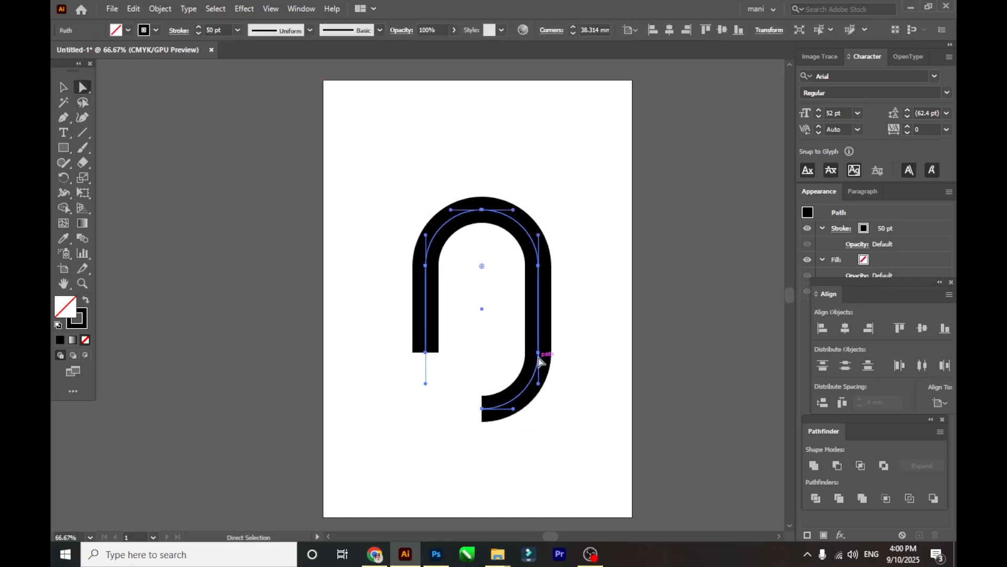
pyautogui.click(499, 418)
pyautogui.press('Delete')
pyautogui.press('v')
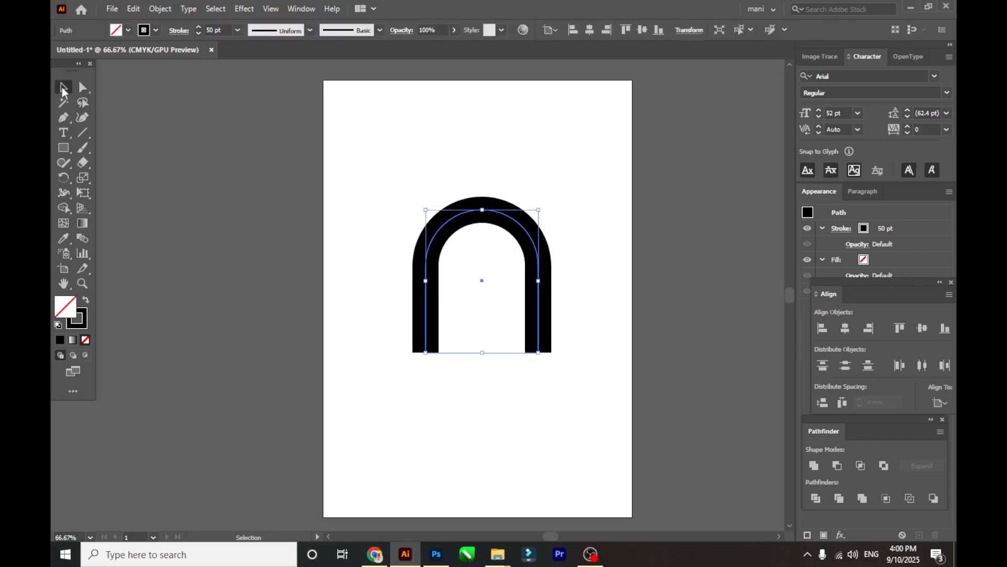
# Step: Convert the arch's stroke into a filled shape with Outline Stroke
pyautogui.click(562, 346)
pyautogui.press('a')
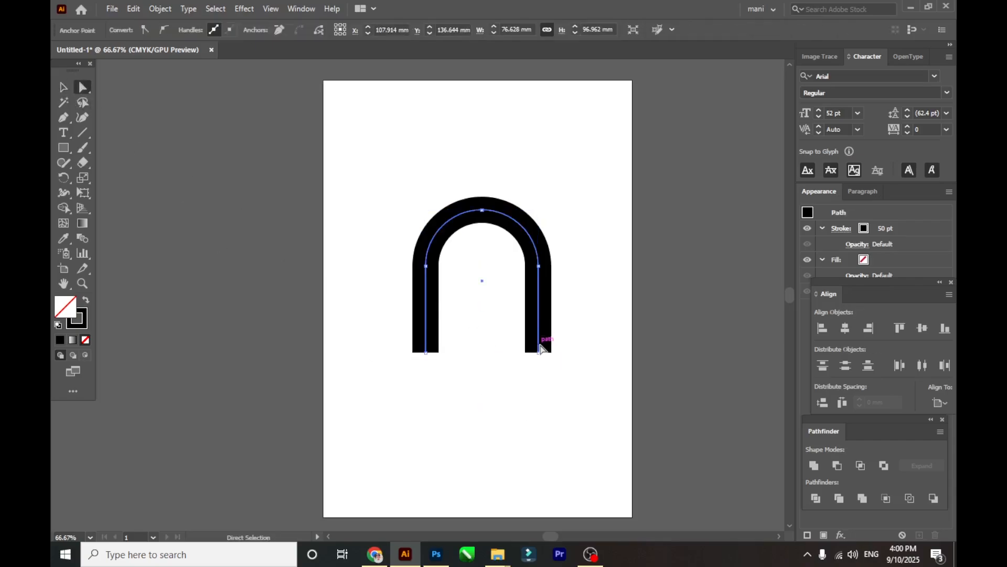
pyautogui.click(160, 8)
pyautogui.click(228, 156)
pyautogui.click(471, 348)
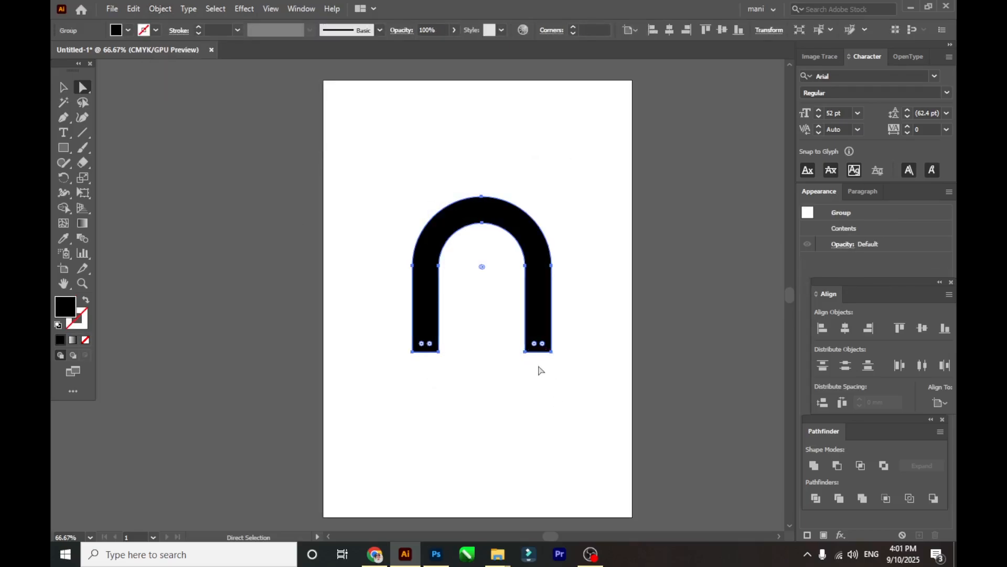
# Step: Lengthen the arch's right leg by moving its two bottom anchor points straight down
pyautogui.scroll(4, 540, 371)
pyautogui.click(474, 280)
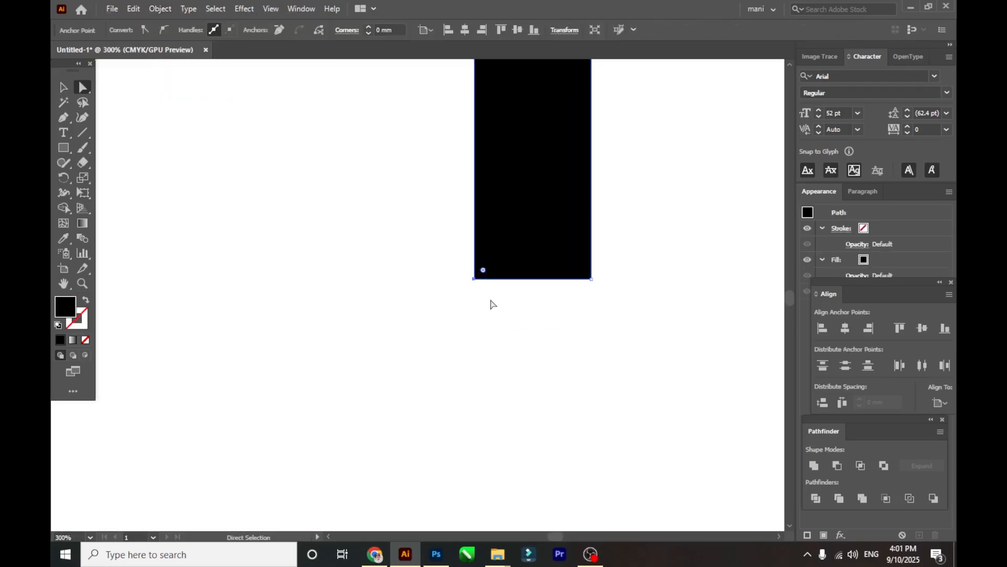
pyautogui.keyDown('shift'); pyautogui.click(592, 279); pyautogui.keyUp('shift')
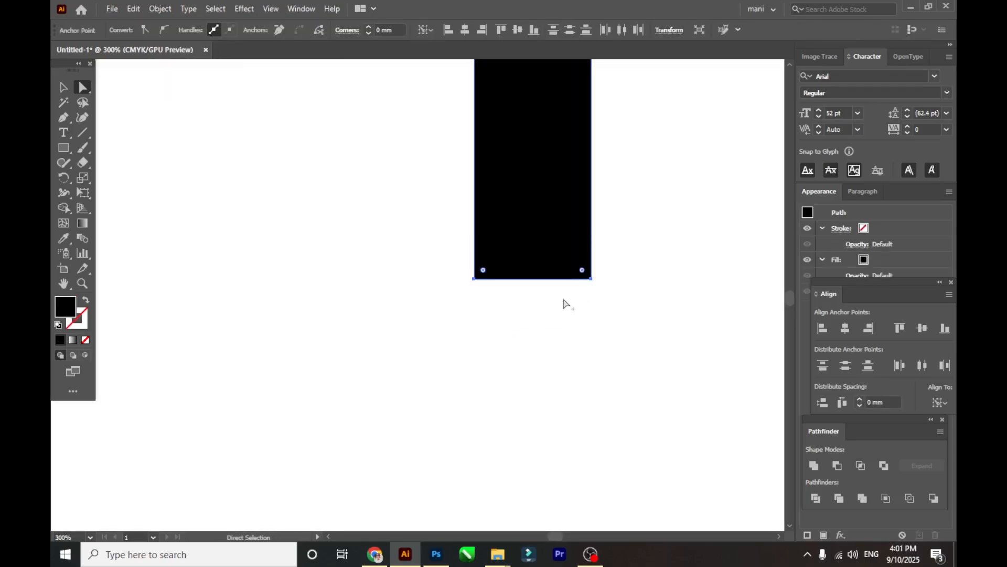
pyautogui.scroll(-3, 565, 304)
pyautogui.moveTo(564, 291); pyautogui.dragTo(565, 303)
pyautogui.press('Down')
pyautogui.press('Down')
pyautogui.press('Down')
pyautogui.press('Down')
pyautogui.press('Down')
pyautogui.press('Down')
pyautogui.press('Down')
pyautogui.press('Down')
pyautogui.press('Down')
pyautogui.press('Down')
pyautogui.press('Down')
pyautogui.press('Down')
pyautogui.press('Down')
pyautogui.press('Down')
pyautogui.press('Down')
pyautogui.press('Down')
pyautogui.press('Down')
pyautogui.press('Down')
pyautogui.press('Down')
pyautogui.press('Down')
pyautogui.press('Down')
pyautogui.press('Down')
pyautogui.press('Down')
pyautogui.press('Down')
pyautogui.press('Down')
pyautogui.press('v')
pyautogui.scroll(-2, 459, 313)
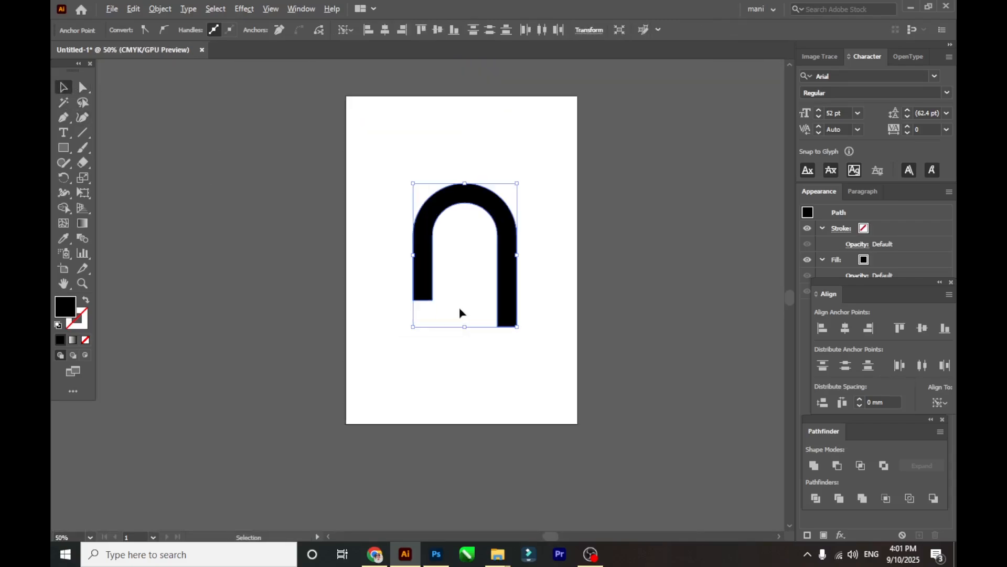
# Step: Rotate the arch slightly clockwise and fill it with dark blue
pyautogui.scroll(1, 460, 313)
pyautogui.click(585, 286)
pyautogui.click(507, 306)
pyautogui.moveTo(523, 348); pyautogui.dragTo(512, 361)
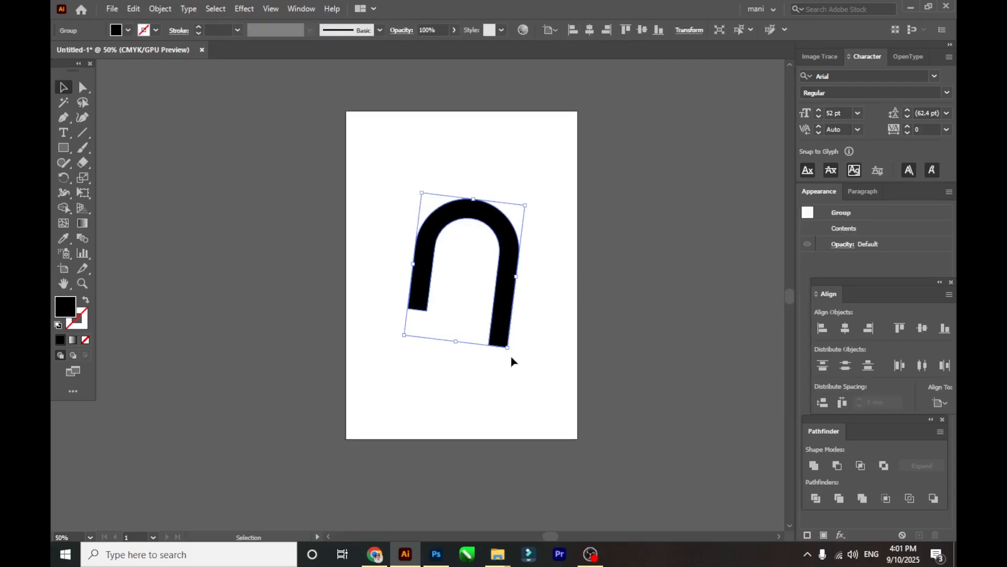
pyautogui.click(128, 30)
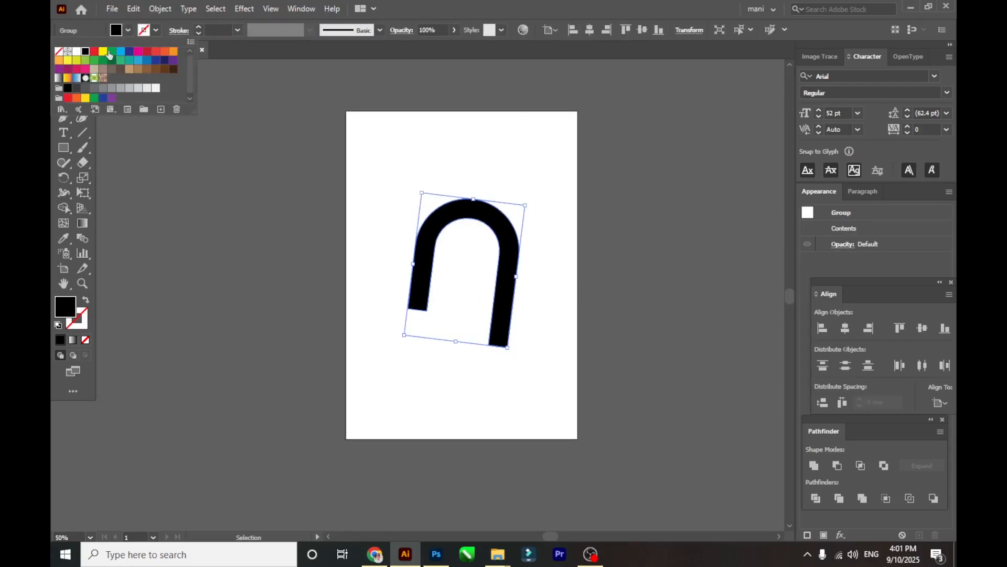
pyautogui.click(126, 59)
# Step: Duplicate the blue arch, rotate the copy 180°, and move it left so the two arches interlock
pyautogui.moveTo(517, 247); pyautogui.dragTo(500, 389)
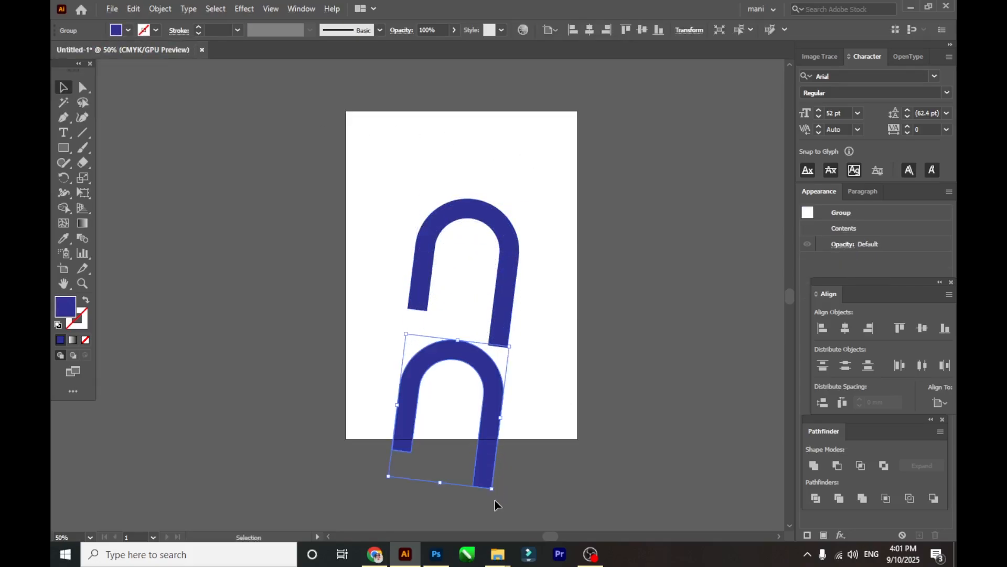
pyautogui.moveTo(494, 488); pyautogui.dragTo(408, 325)
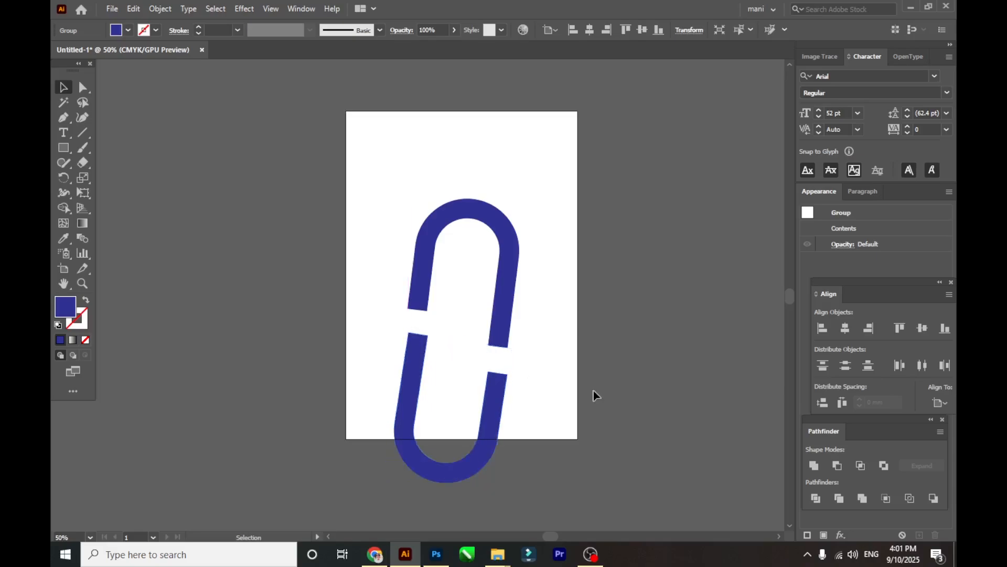
pyautogui.click(593, 396)
pyautogui.moveTo(488, 418); pyautogui.dragTo(463, 294)
pyautogui.click(556, 326)
# Step: Fill the upward-opening arch on the left with red
pyautogui.click(394, 254)
pyautogui.click(128, 30)
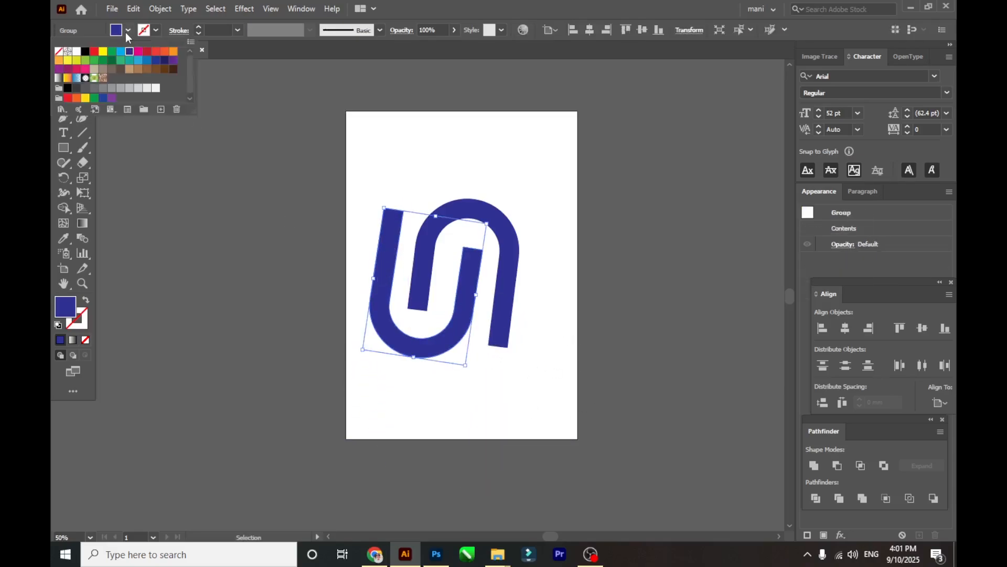
pyautogui.click(129, 51)
pyautogui.click(541, 172)
# Step: Select both arches, scale them down together, and place them in the upper middle of the artboard
pyautogui.moveTo(358, 182); pyautogui.dragTo(487, 324)
pyautogui.moveTo(460, 287); pyautogui.dragTo(477, 224)
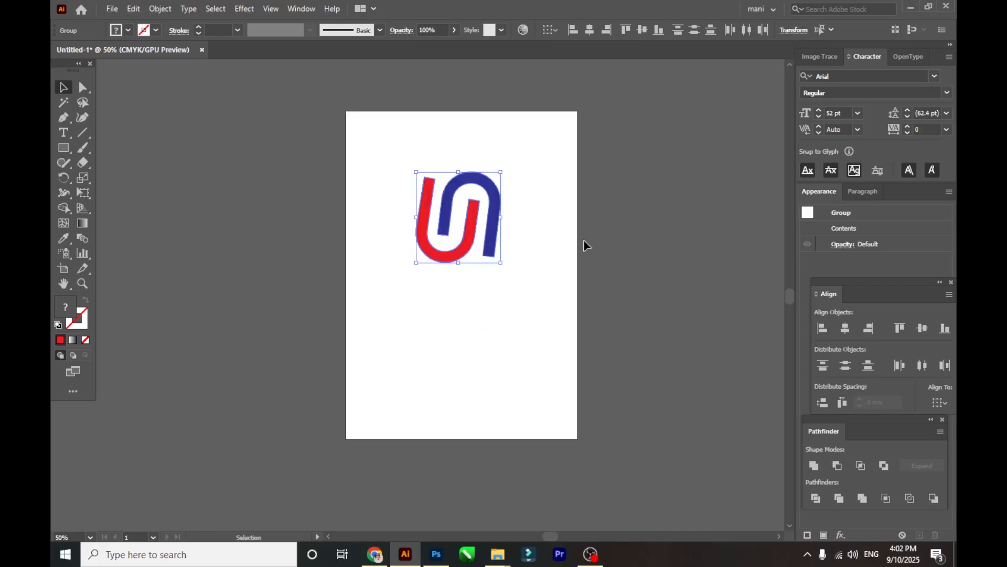
pyautogui.click(576, 243)
# Step: Add the text "Union Bank" in Poppins Bold below the logo mark
pyautogui.scroll(2, 497, 187)
pyautogui.scroll(-1, 489, 293)
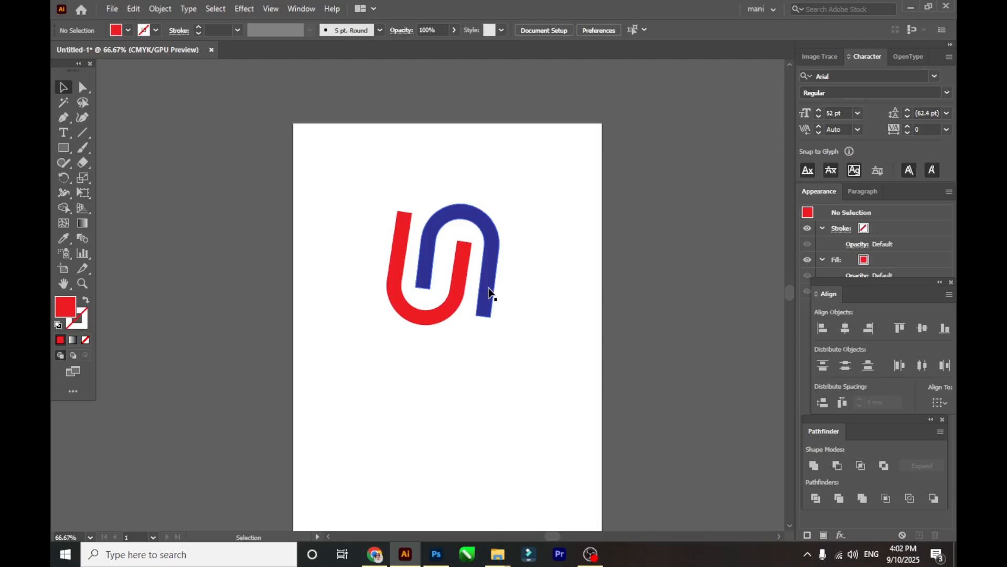
pyautogui.click(68, 135)
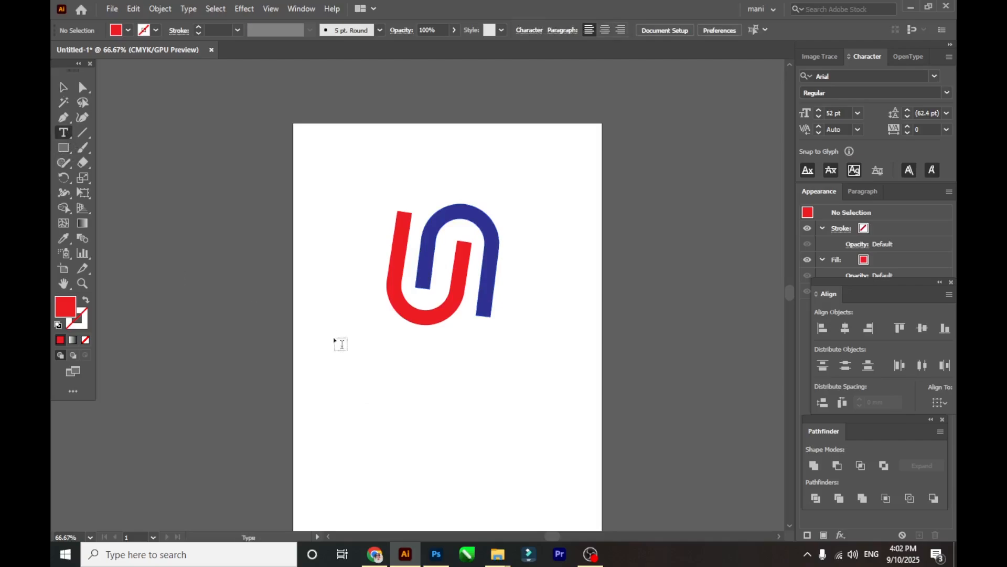
pyautogui.click(404, 374)
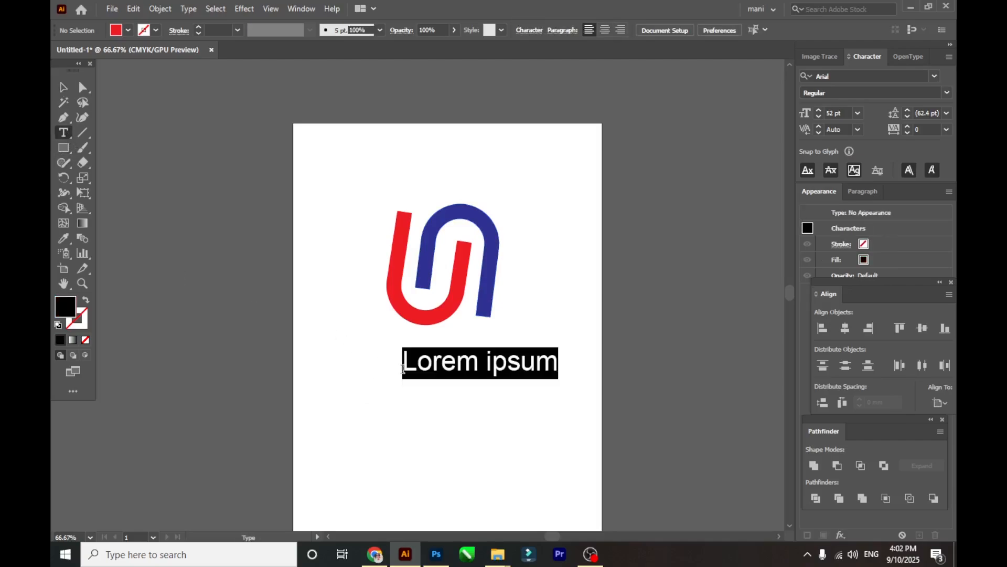
pyautogui.click(501, 29)
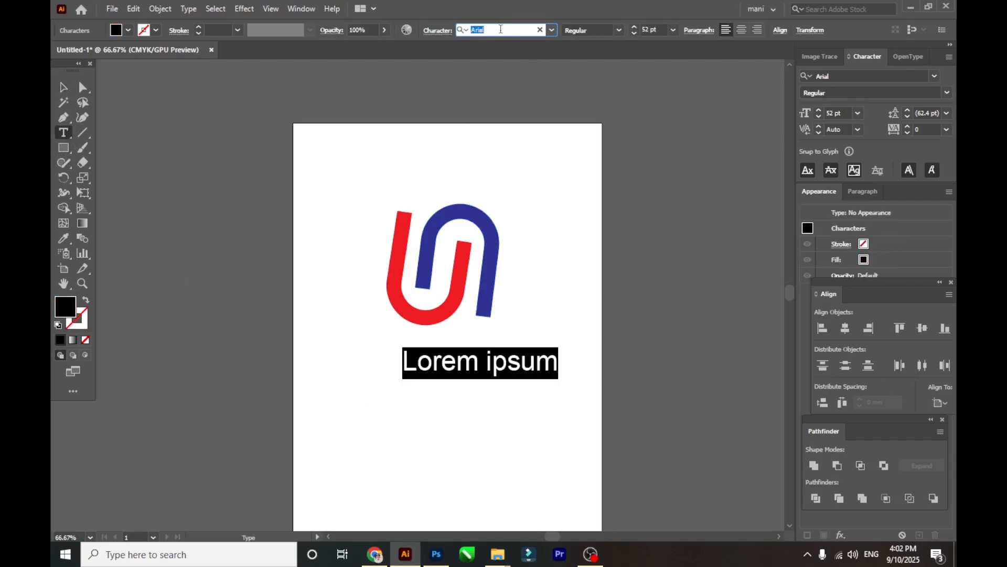
pyautogui.write('PO')
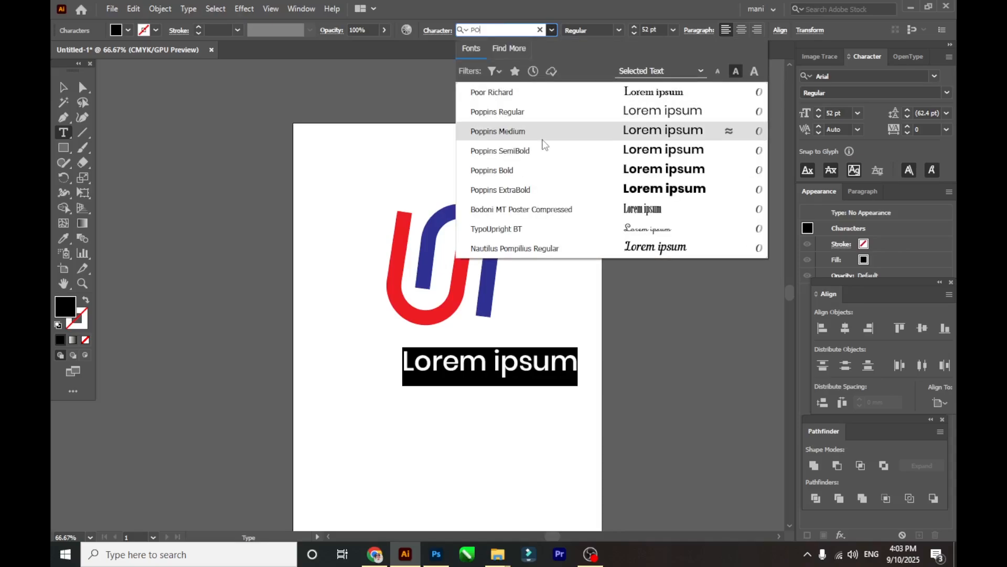
pyautogui.click(543, 178)
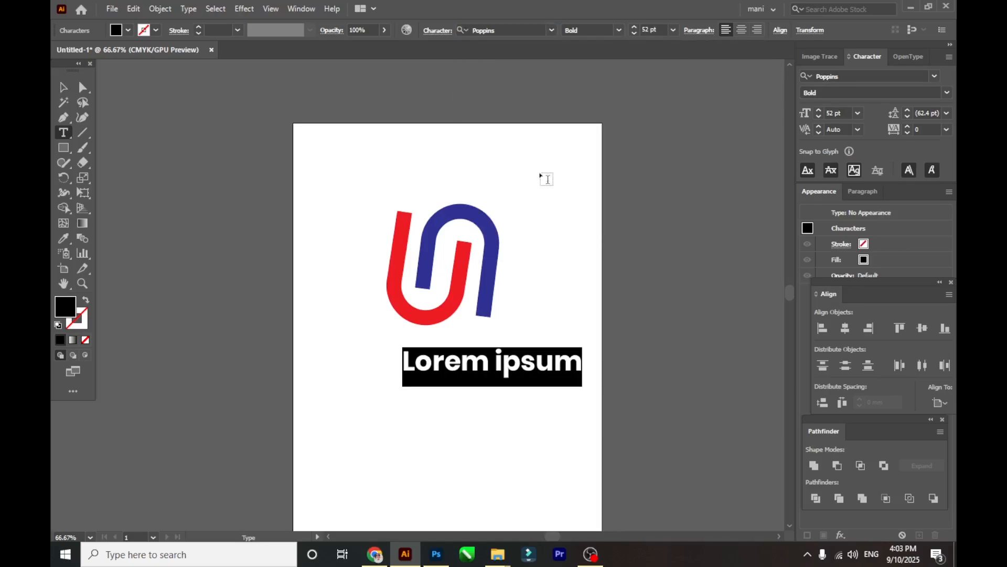
pyautogui.write('Union b')
pyautogui.press('BackSpace')
pyautogui.write('Bank')
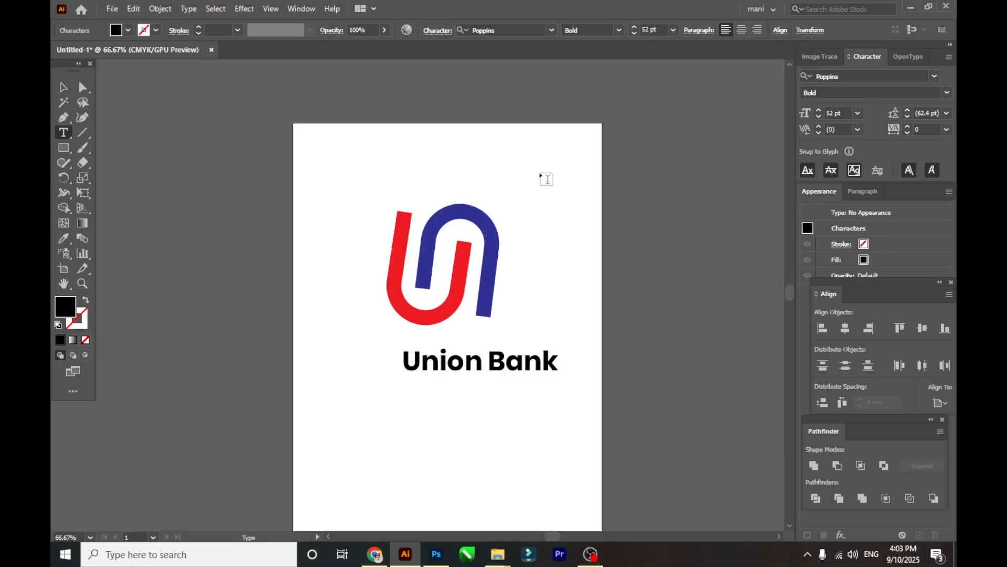
# Step: Move the "Union Bank" text closer under the logo mark and place a duplicate of it below and to the right
pyautogui.click(63, 87)
pyautogui.click(468, 369)
pyautogui.moveTo(468, 369); pyautogui.dragTo(545, 399)
pyautogui.click(445, 427)
# Step: Select all of the duplicate's text and set its font style to Regular
pyautogui.doubleClick(546, 398)
pyautogui.hotkey('ctrl', 'a')
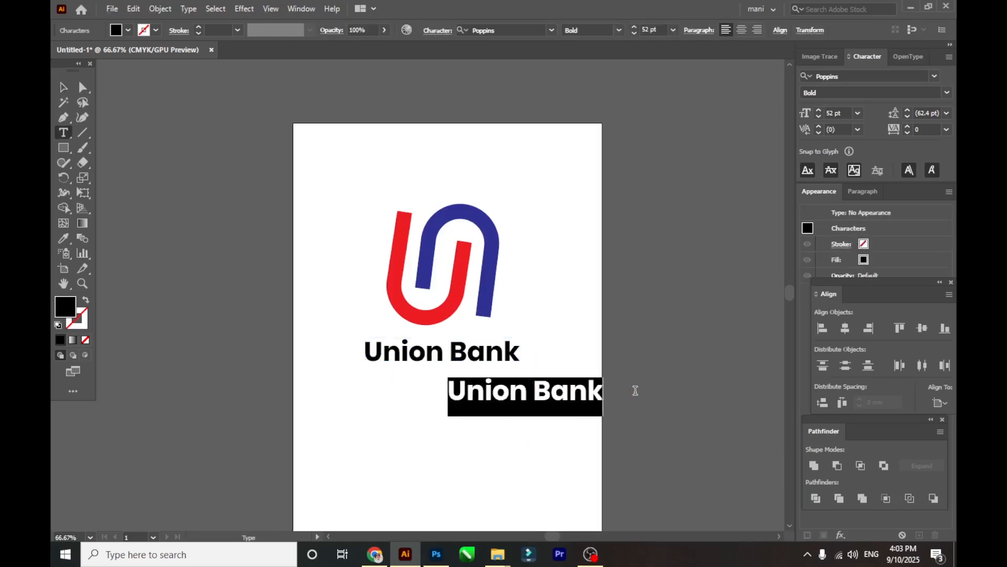
pyautogui.click(621, 30)
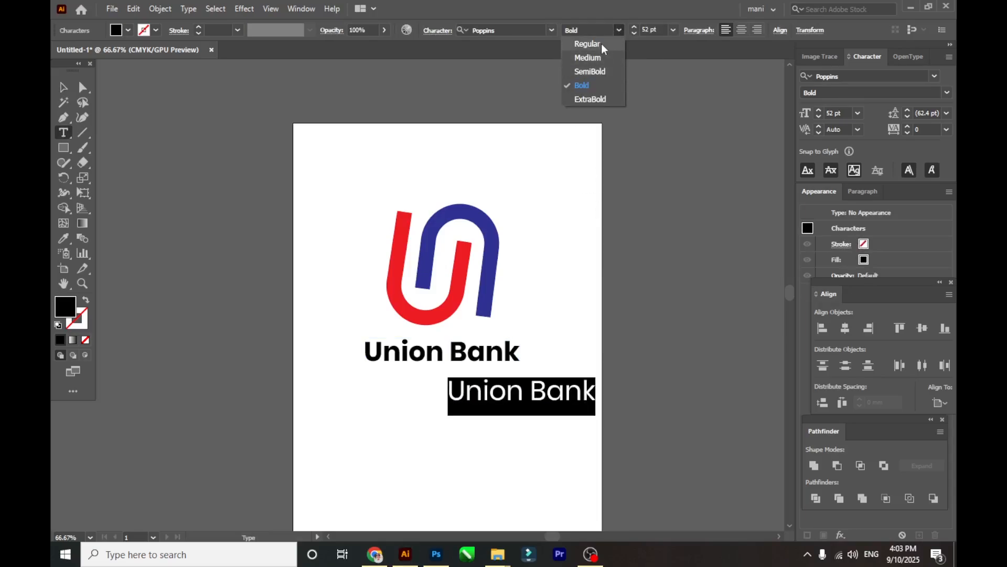
pyautogui.click(602, 45)
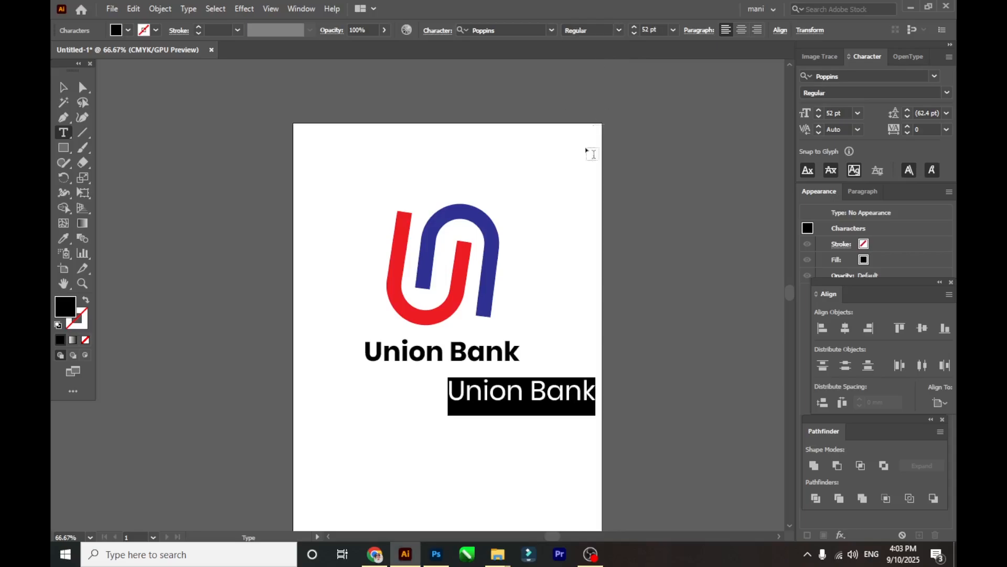
# Step: Set the font size of the duplicate "Union Bank" text to 30 pt
pyautogui.click(659, 30)
pyautogui.write('40')
pyautogui.press('Return')
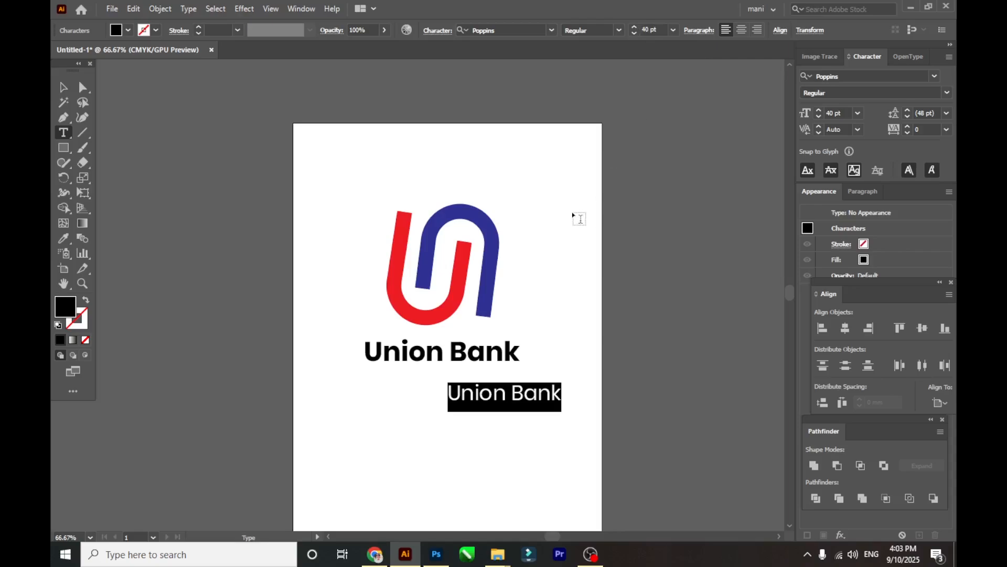
pyautogui.click(660, 28)
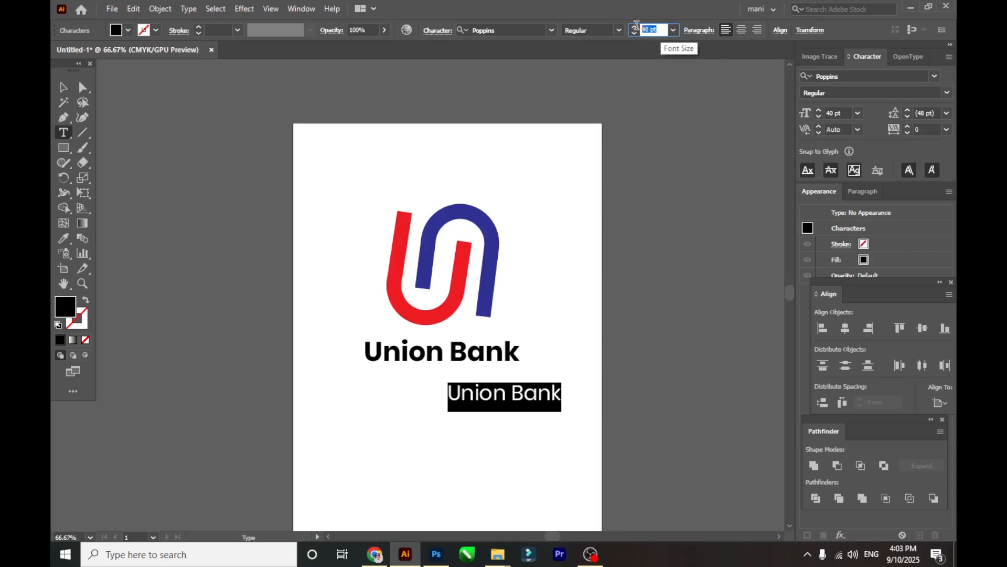
pyautogui.write('30')
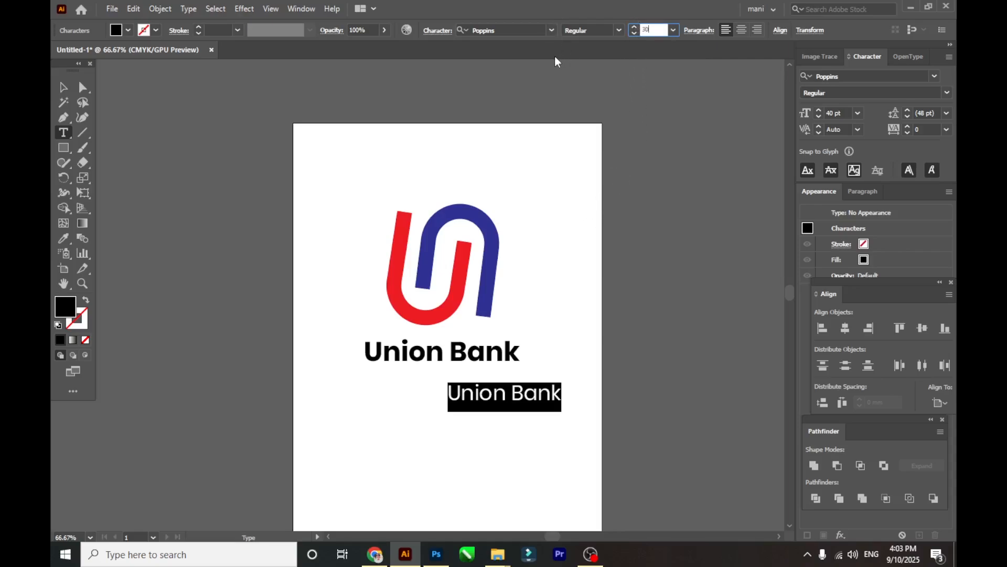
pyautogui.press('Return')
pyautogui.click(63, 87)
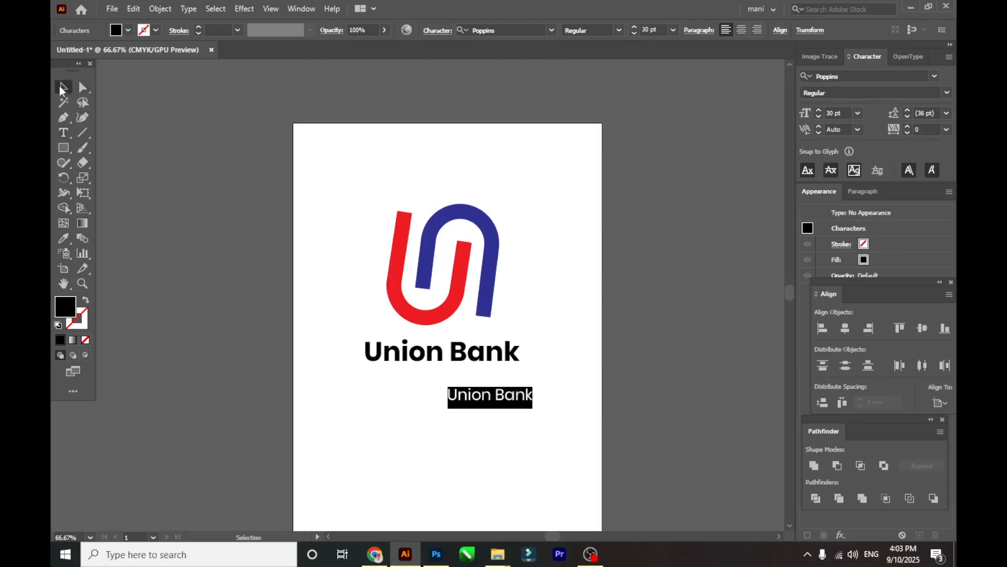
pyautogui.click(247, 289)
# Step: Move the duplicate text directly beneath "Union Bank", change its wording to "Of India" and align its right end with the bold line
pyautogui.moveTo(500, 400); pyautogui.dragTo(550, 376)
pyautogui.doubleClick(484, 374)
pyautogui.write('OF')
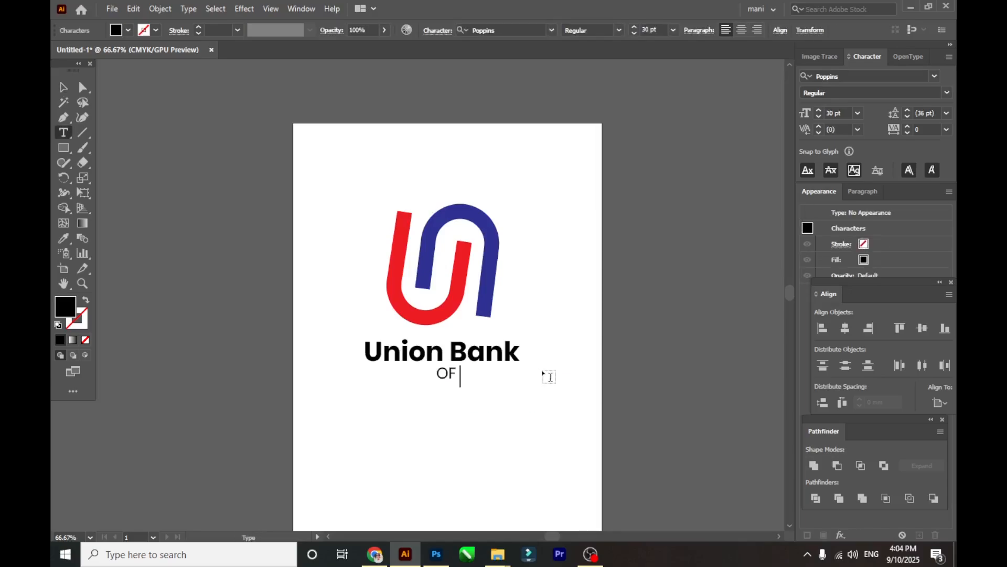
pyautogui.press('BackSpace')
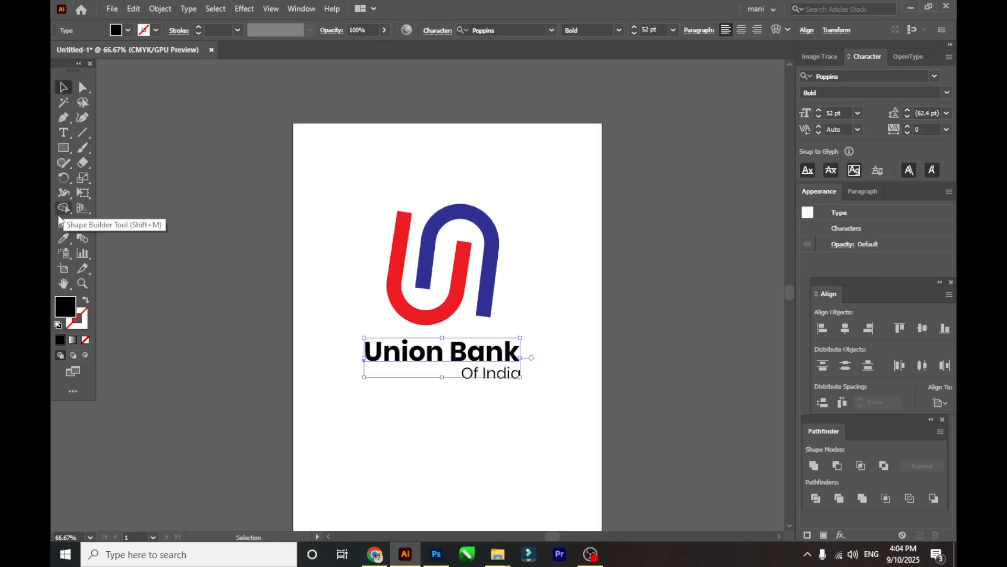
# Step: Recolor the "Union Bank" and "Of India" texts with the red sampled from the red arch
pyautogui.click(64, 237)
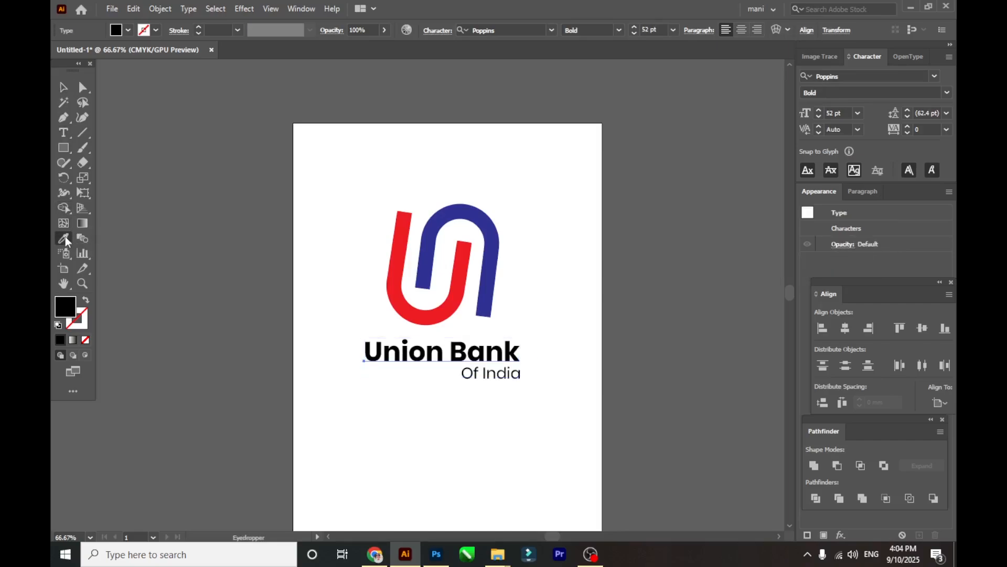
pyautogui.click(402, 257)
pyautogui.click(63, 88)
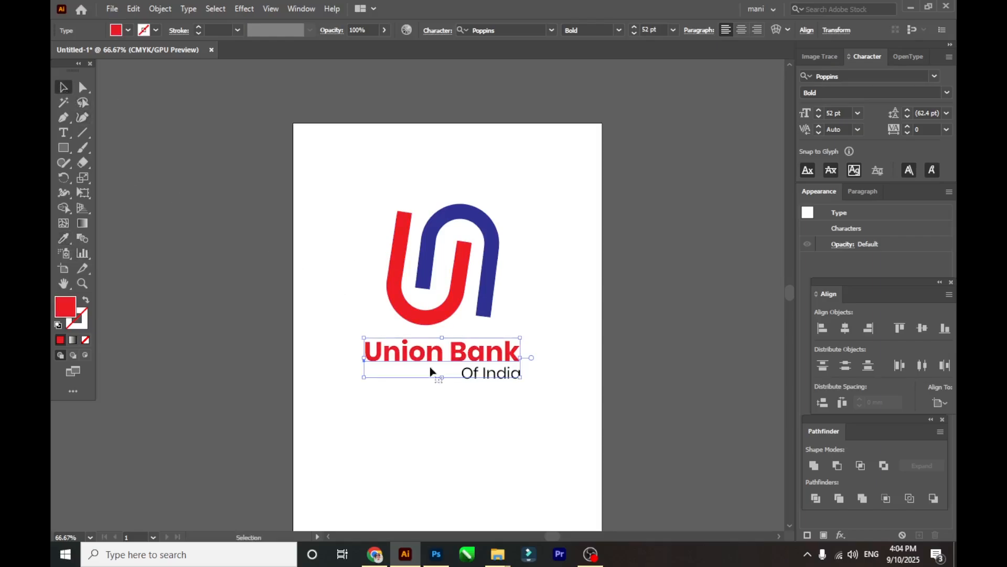
pyautogui.click(495, 374)
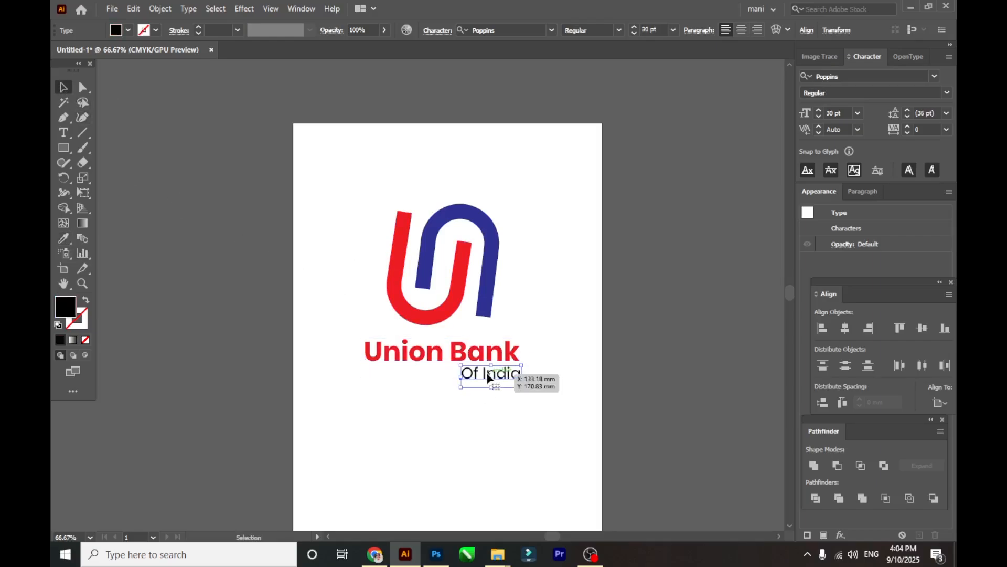
pyautogui.click(63, 238)
pyautogui.click(394, 266)
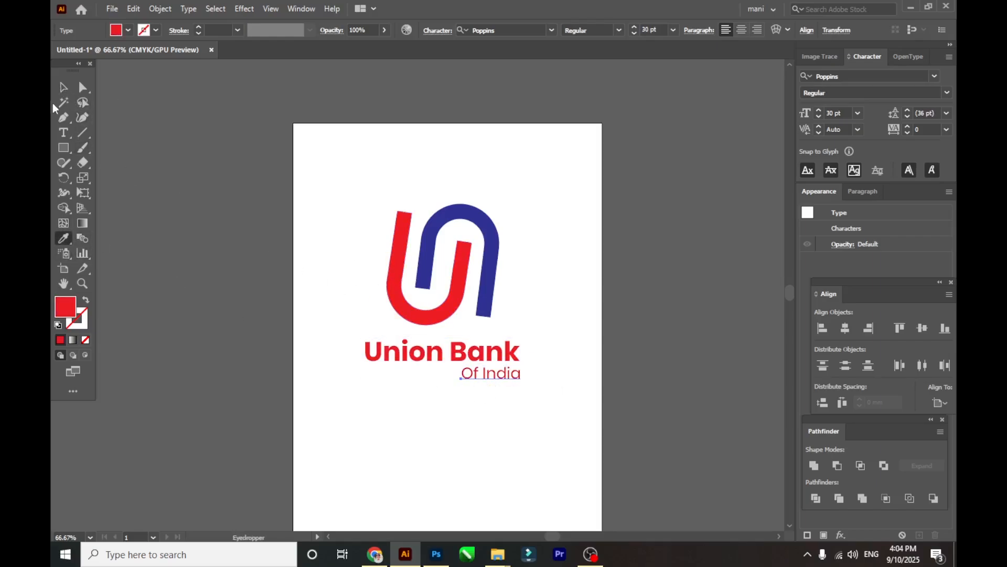
pyautogui.press('v')
pyautogui.click(589, 189)
# Step: Fully round the lower end of the blue arch's right leg with a corner radius of about 4.98 mm
pyautogui.scroll(1, 471, 335)
pyautogui.scroll(-2, 470, 336)
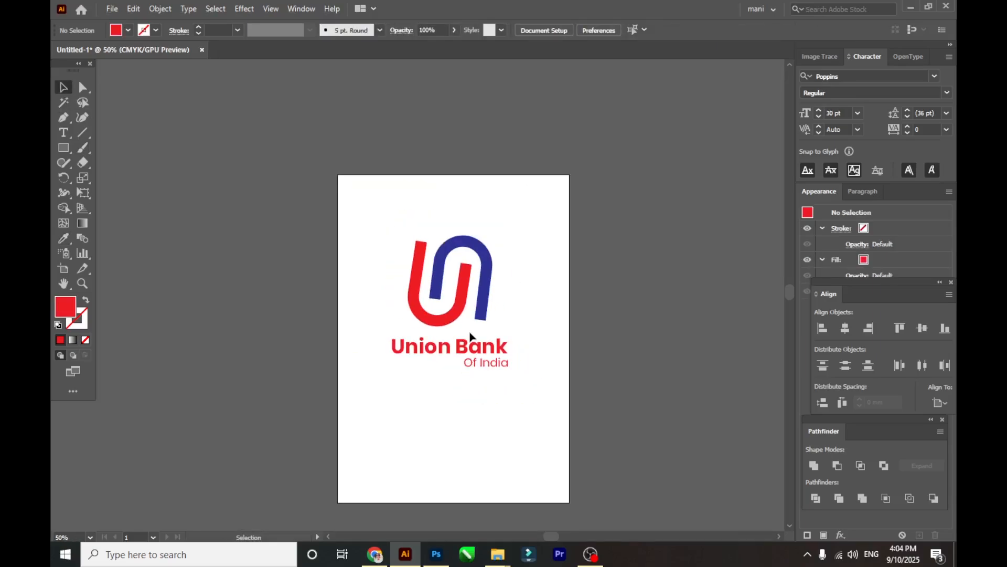
pyautogui.scroll(3, 472, 333)
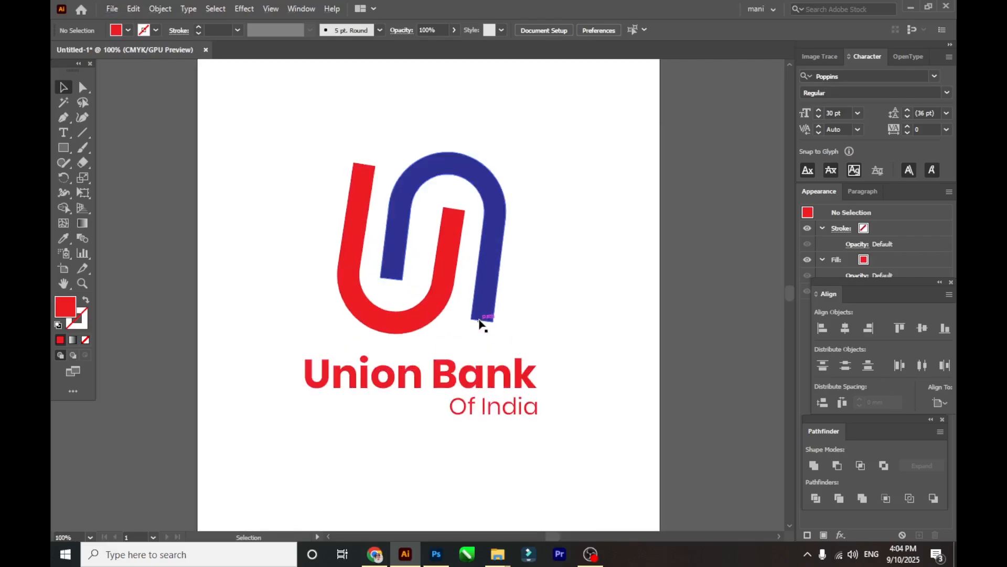
pyautogui.scroll(1, 471, 342)
pyautogui.scroll(-1, 472, 342)
pyautogui.click(484, 307)
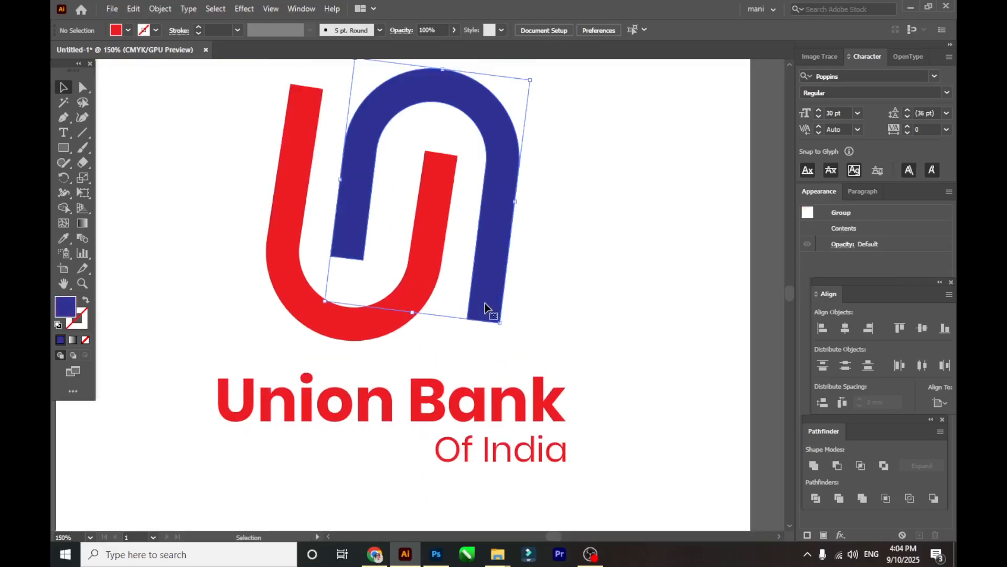
pyautogui.click(569, 337)
pyautogui.click(495, 280)
pyautogui.click(83, 86)
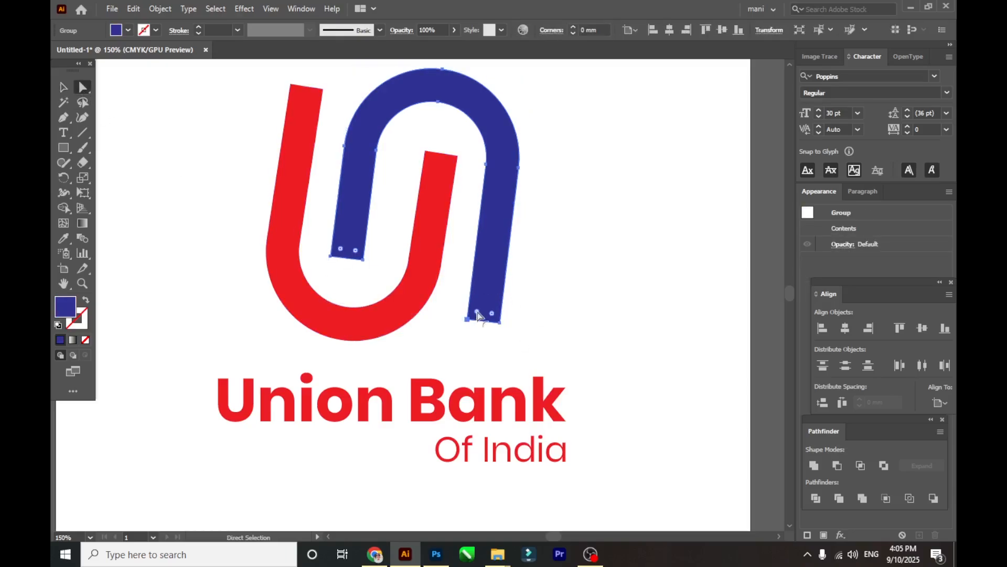
pyautogui.scroll(2, 492, 362)
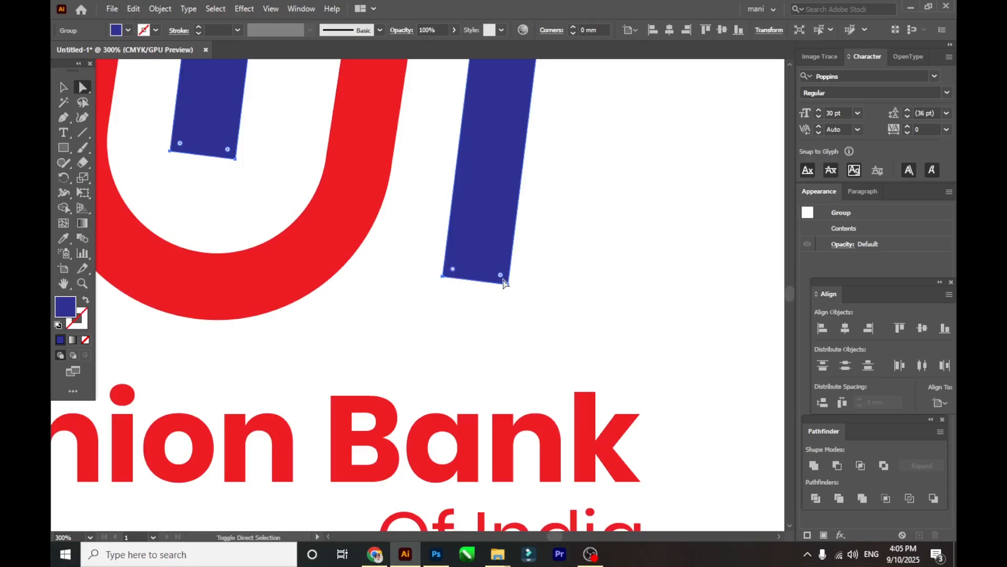
pyautogui.moveTo(501, 275); pyautogui.dragTo(498, 226)
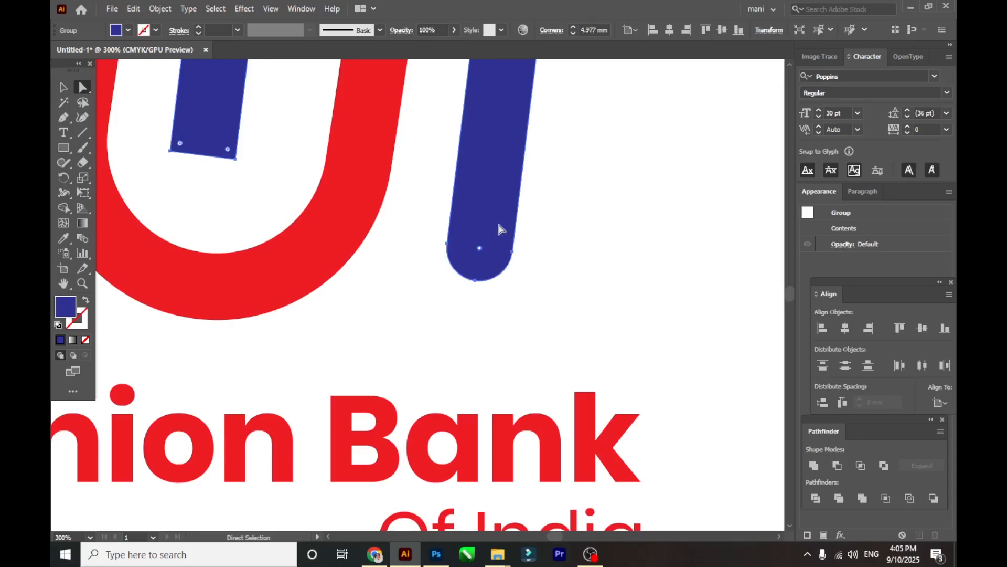
# Step: Fully round the lower end of the blue arch's left leg, inside the red arch, with a radius of about 4.98 mm
pyautogui.moveTo(554, 535); pyautogui.dragTo(551, 536)
pyautogui.scroll(3, 490, 297)
pyautogui.scroll(1, 479, 285)
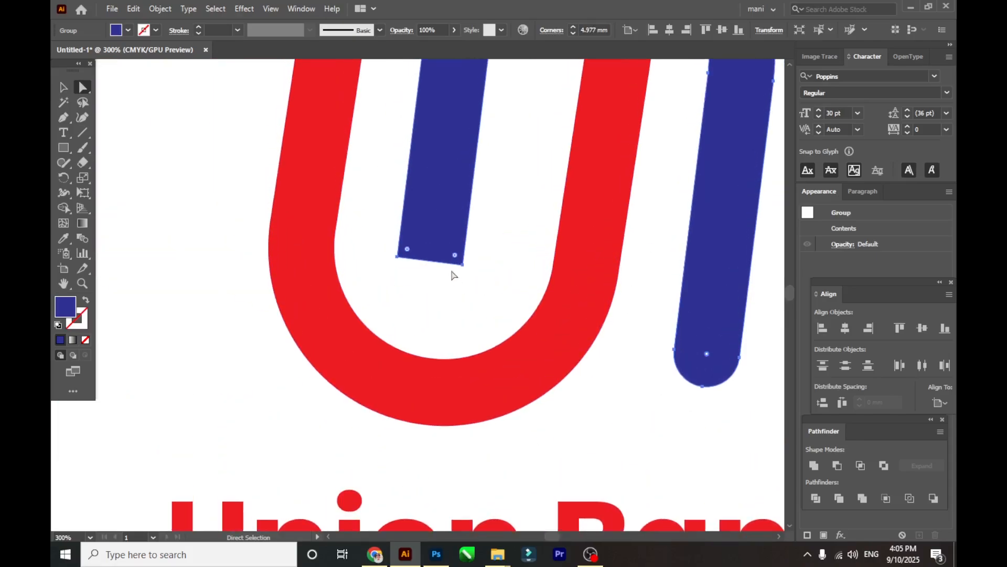
pyautogui.click(455, 256)
pyautogui.moveTo(455, 256); pyautogui.dragTo(445, 209)
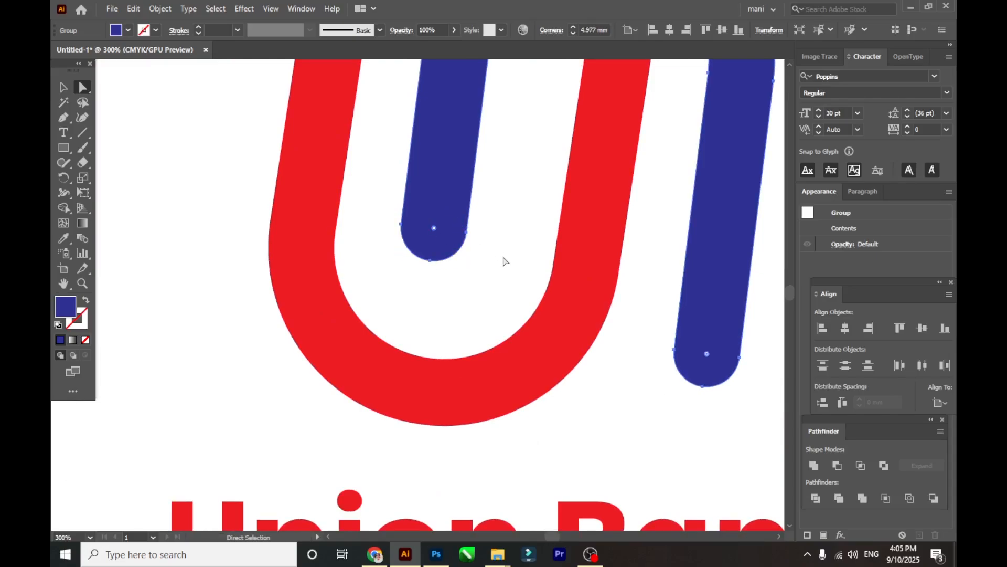
# Step: Round the upper end of the red arch's right leg with a corner radius of about 4.85 mm
pyautogui.keyDown('alt'); pyautogui.scroll(-4, 529, 270); pyautogui.keyUp('alt')
pyautogui.keyDown('alt'); pyautogui.scroll(4, 567, 241); pyautogui.keyUp('alt')
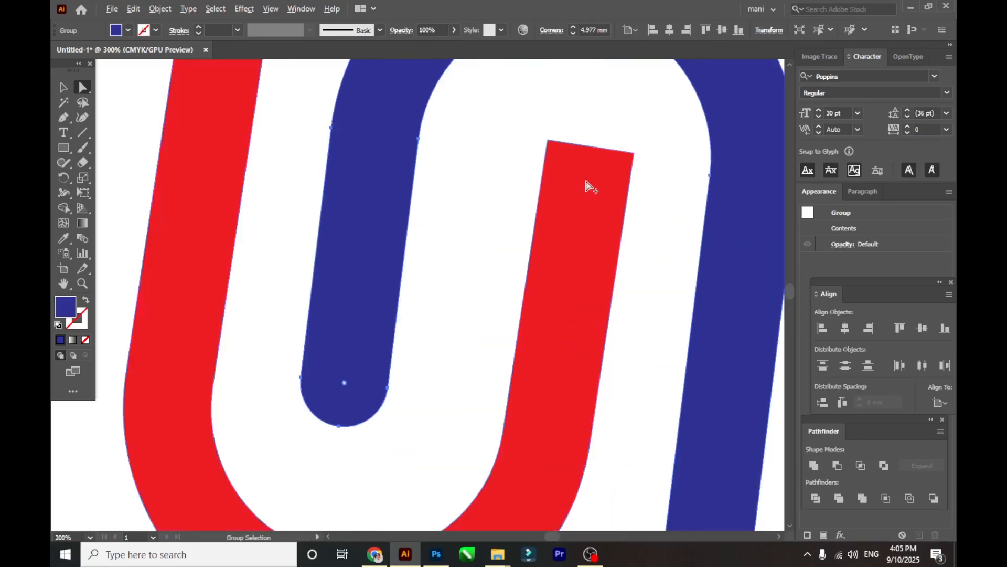
pyautogui.keyDown('alt'); pyautogui.scroll(5, 588, 184); pyautogui.keyUp('alt')
pyautogui.scroll(2, 603, 173)
pyautogui.click(614, 198)
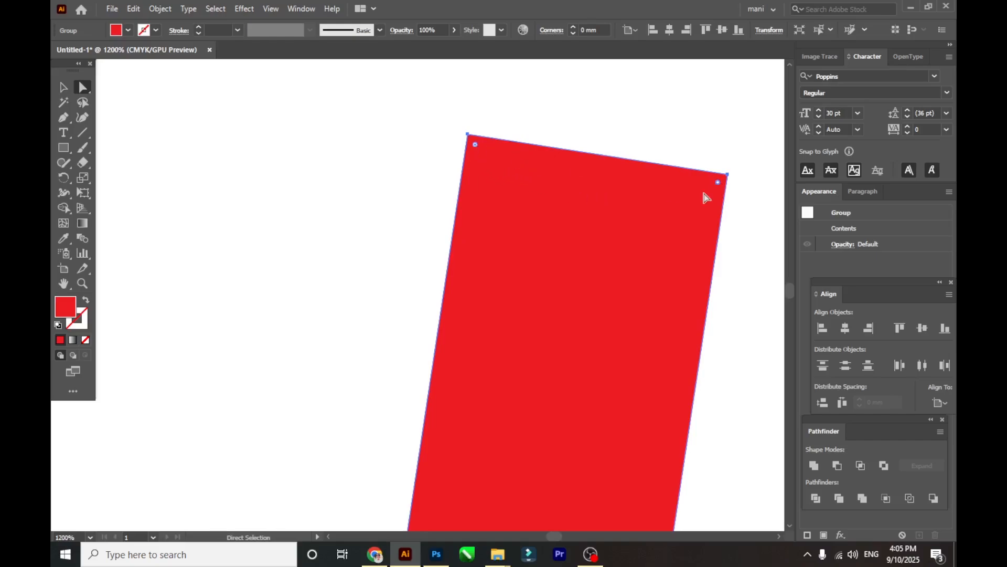
pyautogui.moveTo(718, 183)
pyautogui.mouseDown()
pyautogui.moveTo(702, 198)
pyautogui.moveTo(692, 236)
pyautogui.moveTo(719, 187)
pyautogui.mouseUp()
pyautogui.moveTo(719, 185); pyautogui.dragTo(606, 314)
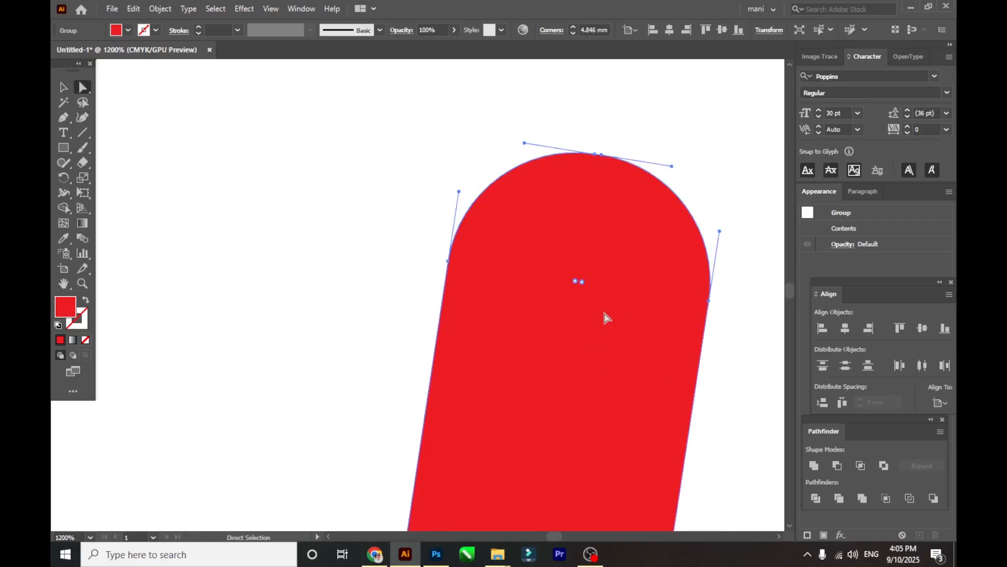
# Step: Fully round both corners at the upper end of the red arch's left leg
pyautogui.scroll(-5, 336, 238)
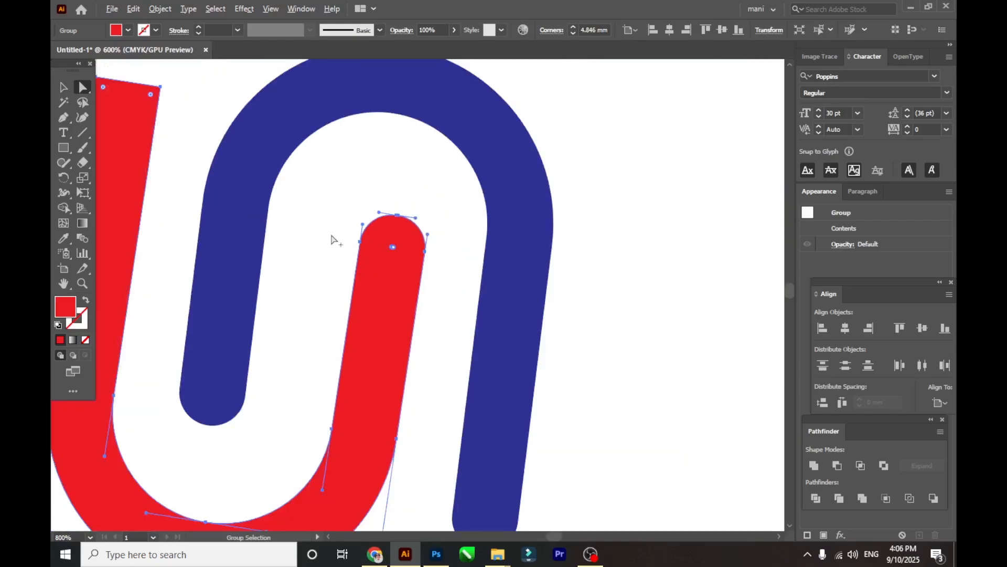
pyautogui.moveTo(552, 537); pyautogui.dragTo(545, 535)
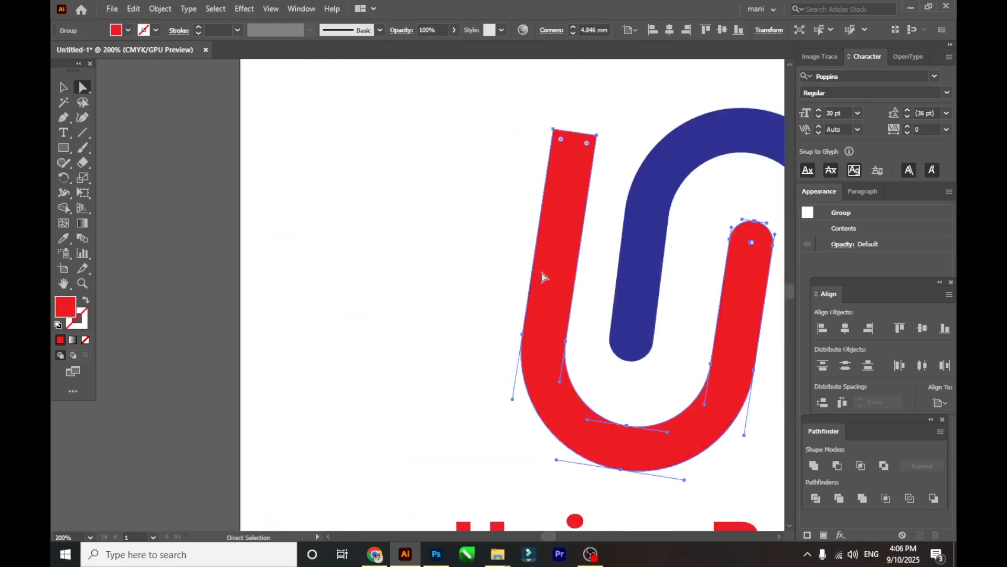
pyautogui.click(588, 145)
pyautogui.keyDown('shift'); pyautogui.click(561, 142); pyautogui.keyUp('shift')
pyautogui.click(587, 144)
pyautogui.moveTo(588, 144); pyautogui.dragTo(576, 188)
pyautogui.click(499, 202)
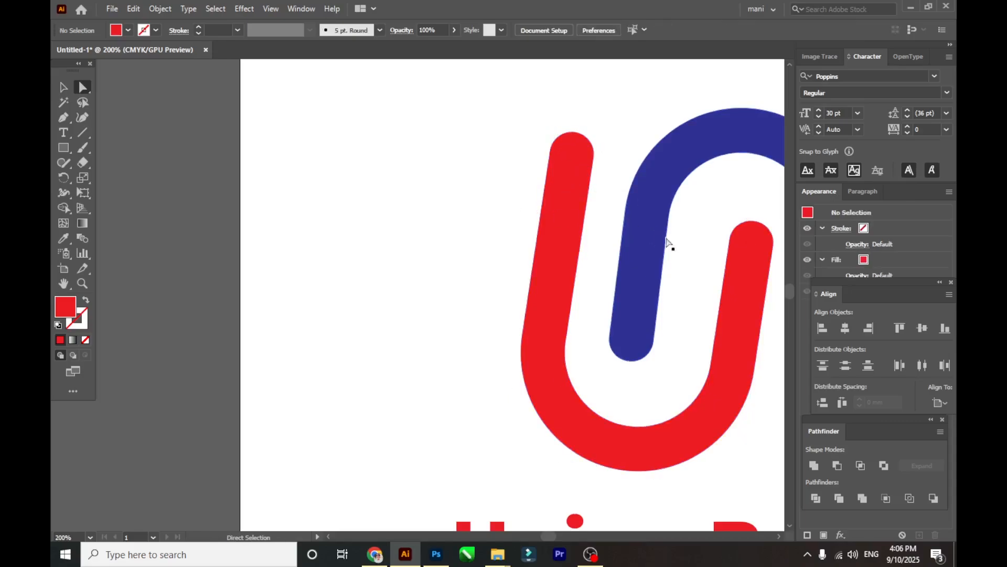
# Step: Select both arches and both text lines, move them together slightly down and right on the artboard, and deselect them
pyautogui.scroll(-3, 660, 239)
pyautogui.moveTo(545, 534); pyautogui.dragTo(555, 535)
pyautogui.moveTo(391, 200); pyautogui.dragTo(590, 420)
pyautogui.moveTo(539, 309); pyautogui.dragTo(546, 338)
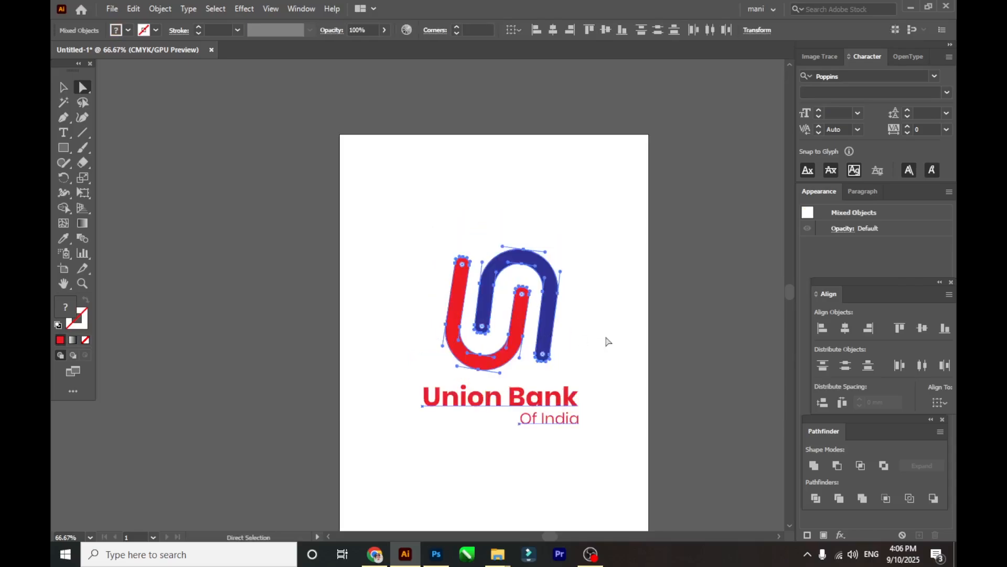
pyautogui.scroll(-3, 607, 342)
pyautogui.click(608, 253)
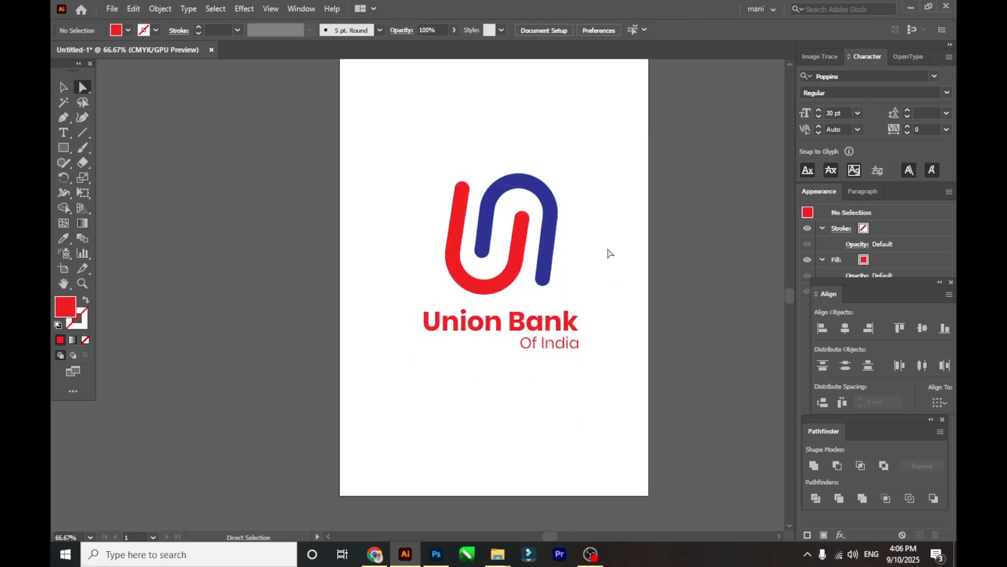